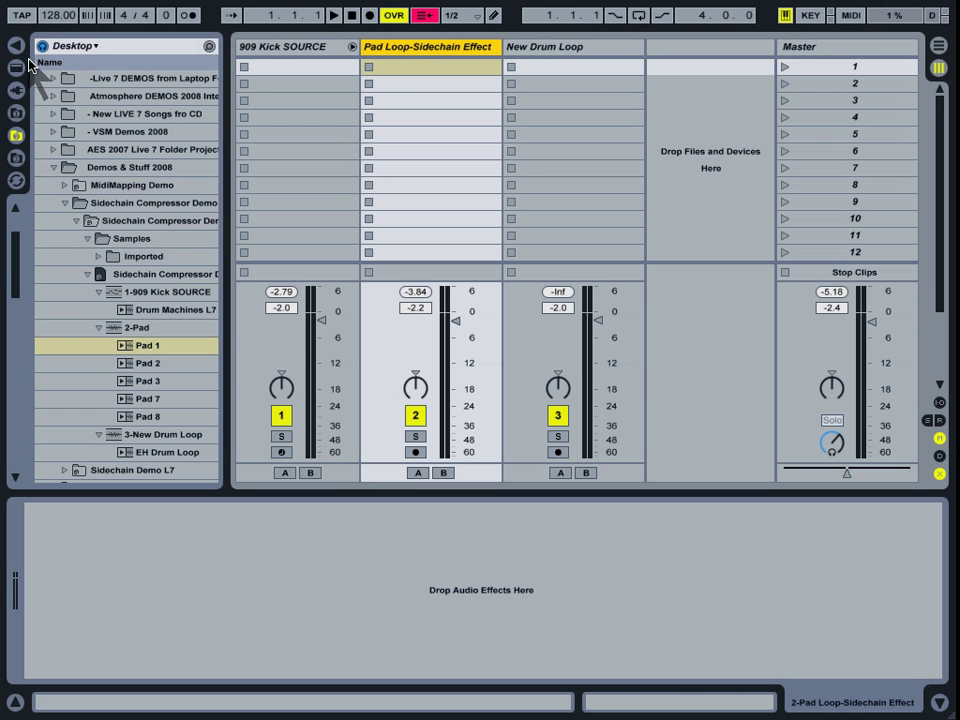
Show Live's built-in devices with the Audio Effects folder expanded to reveal Compressor.
{"action": "left_click", "coordinate": [18, 66]}
{"action": "left_click", "coordinate": [18, 66]}
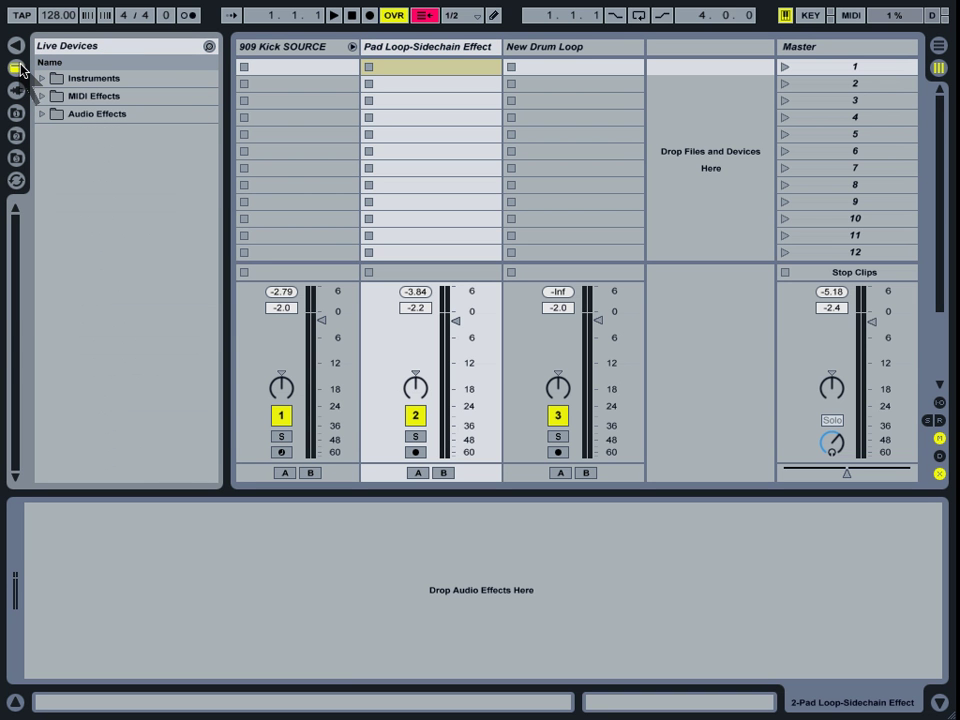
{"action": "left_click", "coordinate": [42, 114]}
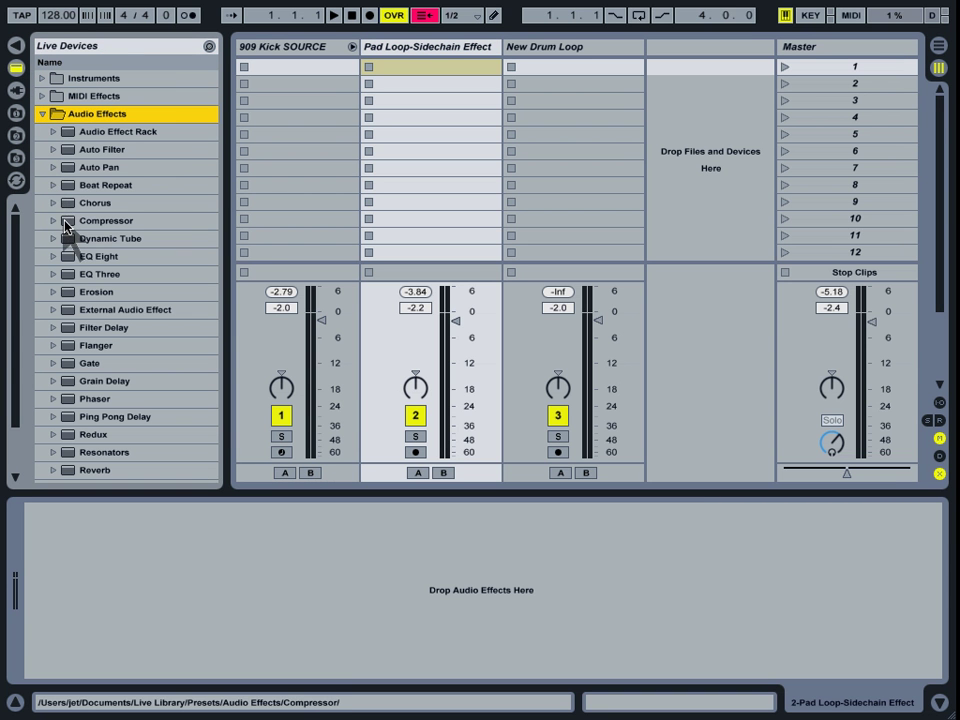
Put a Compressor on the Pad Loop-Sidechain Effect track with its sidechain switched on.
{"action": "left_click_drag", "start_coordinate": [66, 222], "coordinate": [416, 44]}
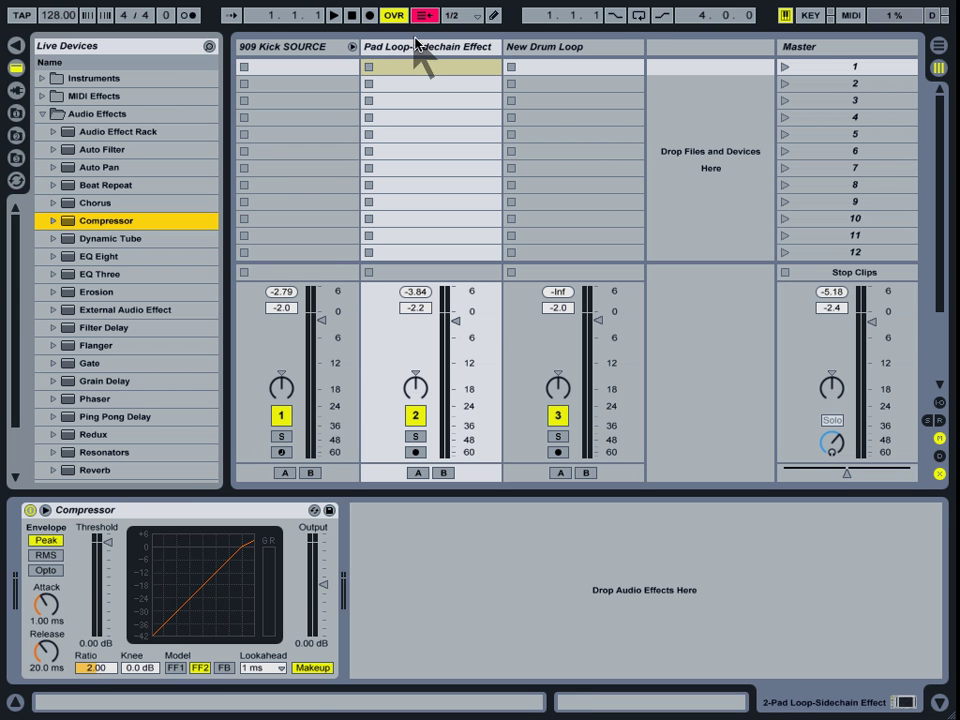
{"action": "left_click", "coordinate": [44, 511]}
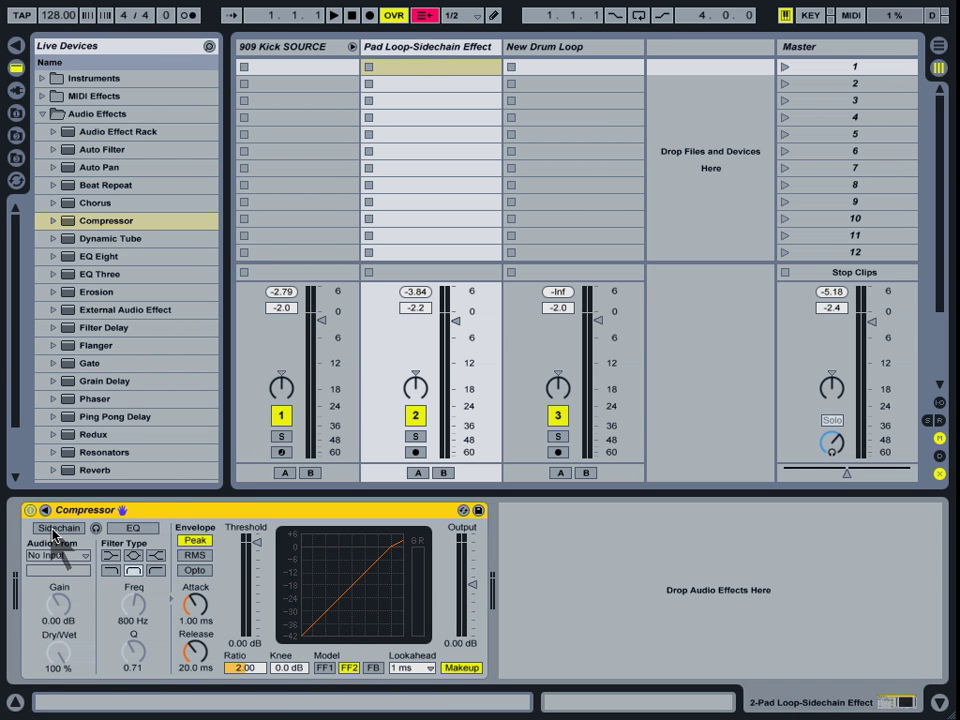
{"action": "left_click", "coordinate": [57, 528]}
{"action": "left_click", "coordinate": [57, 528]}
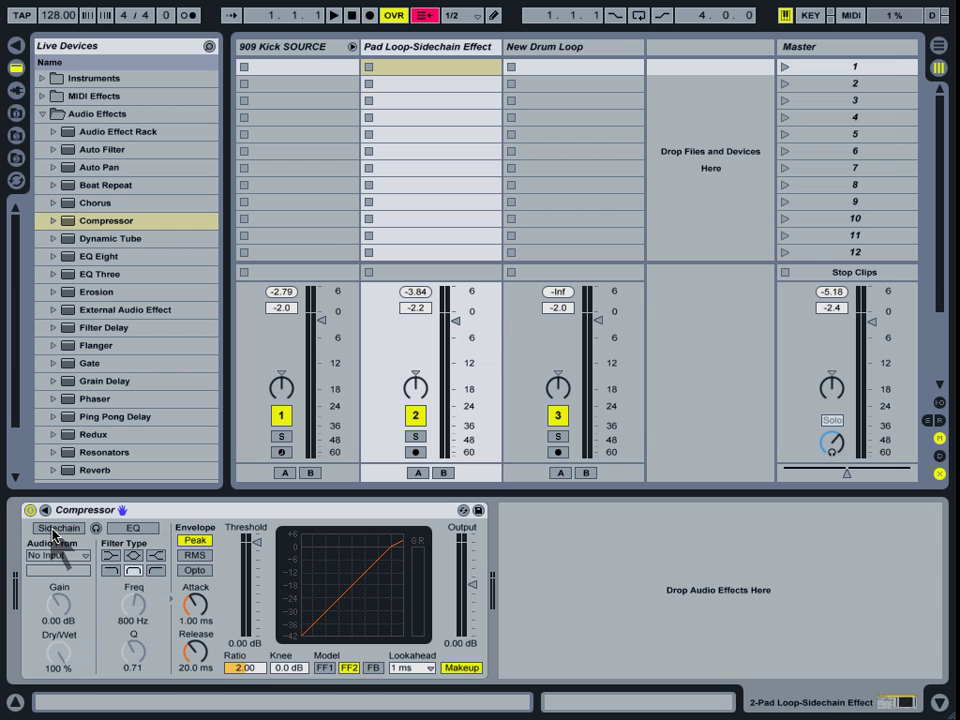
{"action": "left_click", "coordinate": [55, 528]}
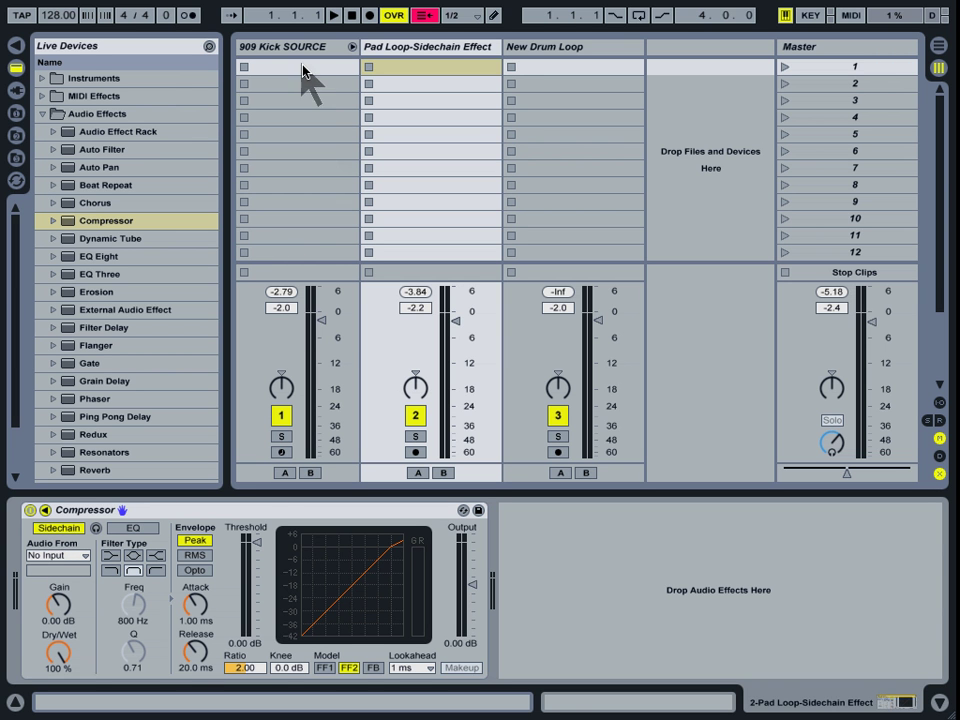
Locate the 909 kick's Kit-909 Classic preset under Drum Rack > Drum Machines, then return to the demo sample folders.
{"action": "left_click", "coordinate": [297, 52]}
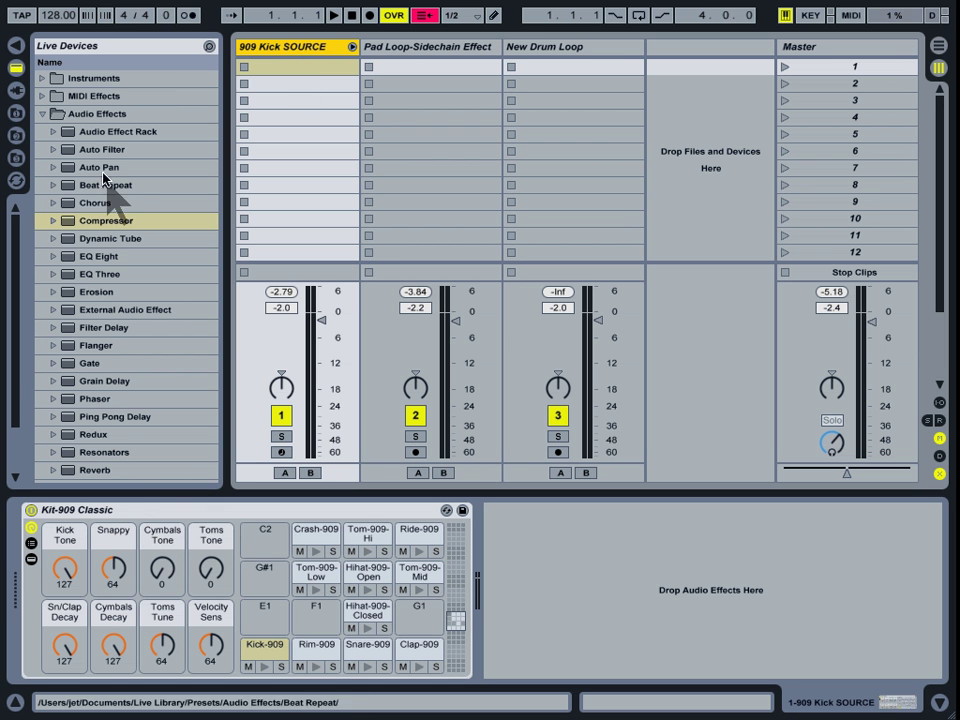
{"action": "left_click", "coordinate": [43, 114]}
{"action": "left_click", "coordinate": [42, 79]}
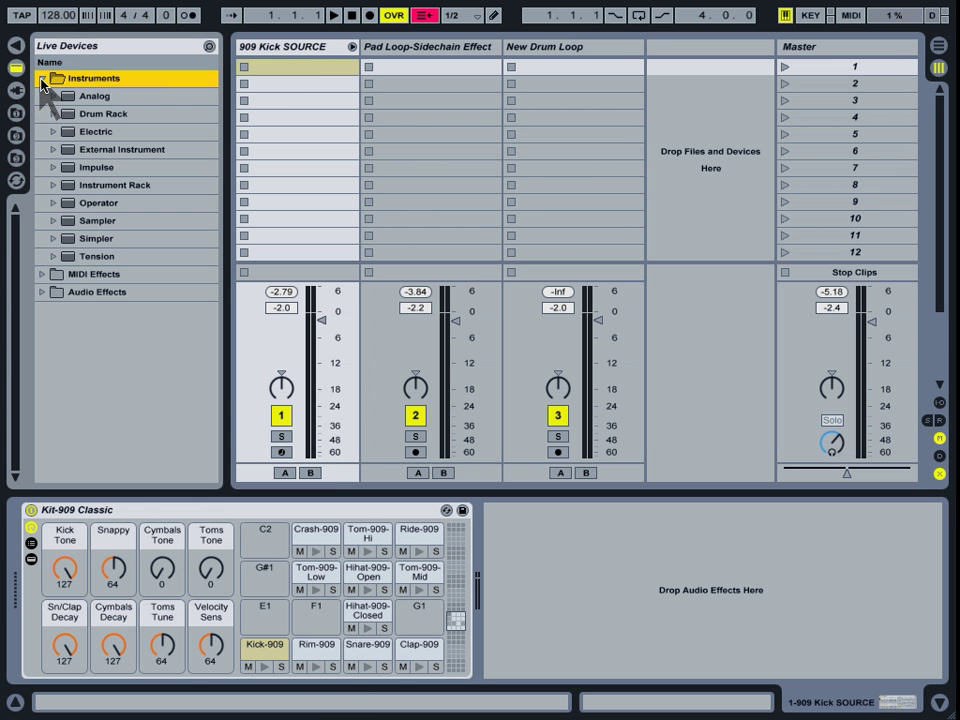
{"action": "left_click", "coordinate": [50, 114]}
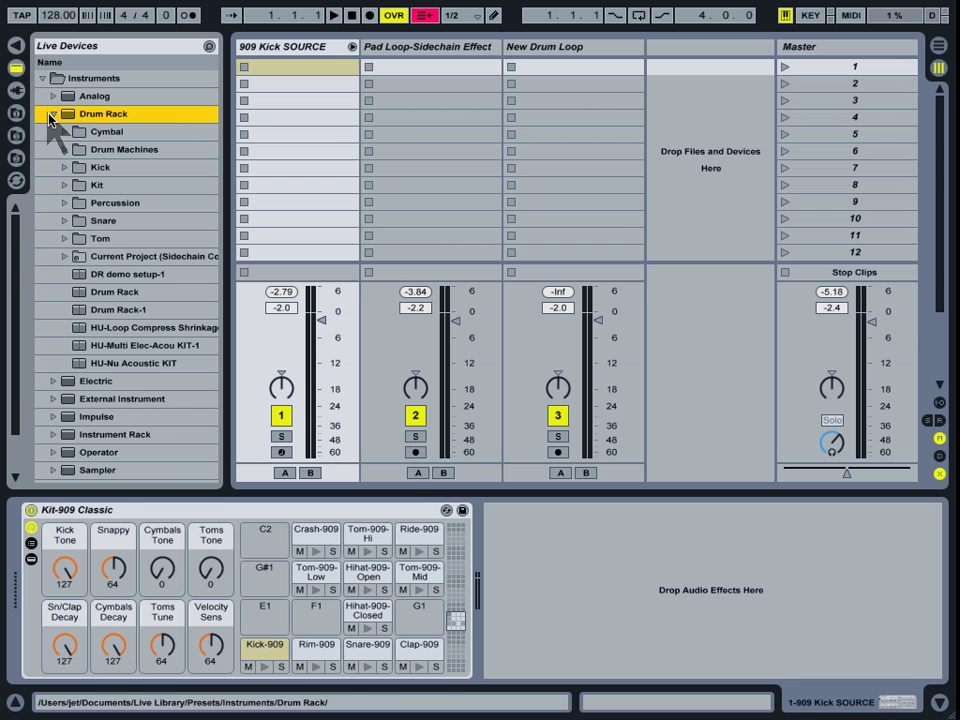
{"action": "left_click", "coordinate": [62, 150]}
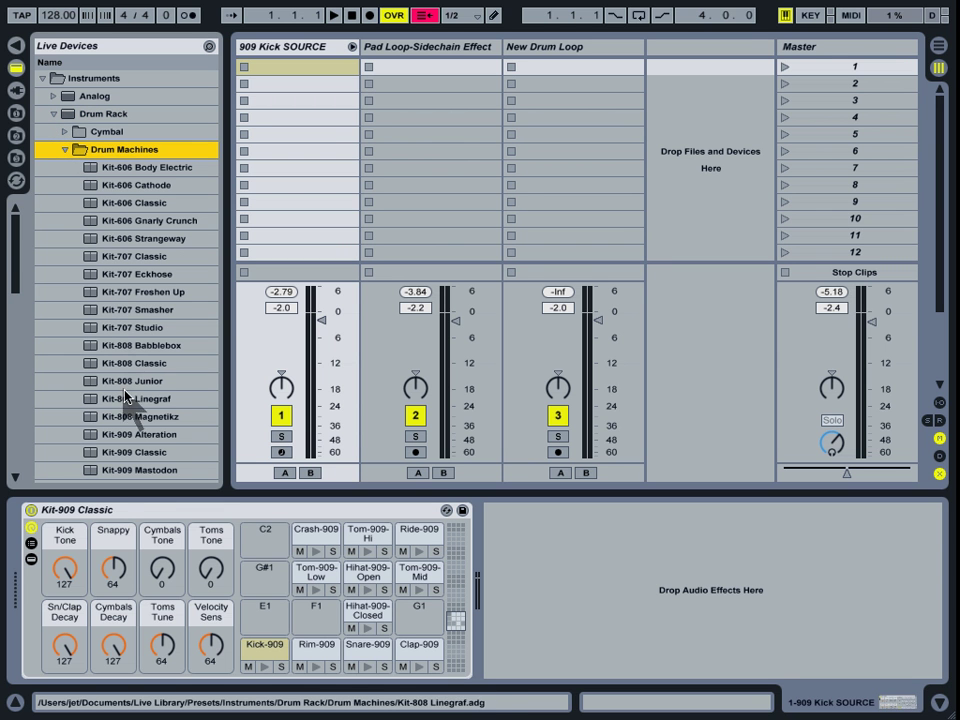
{"action": "left_click", "coordinate": [131, 452]}
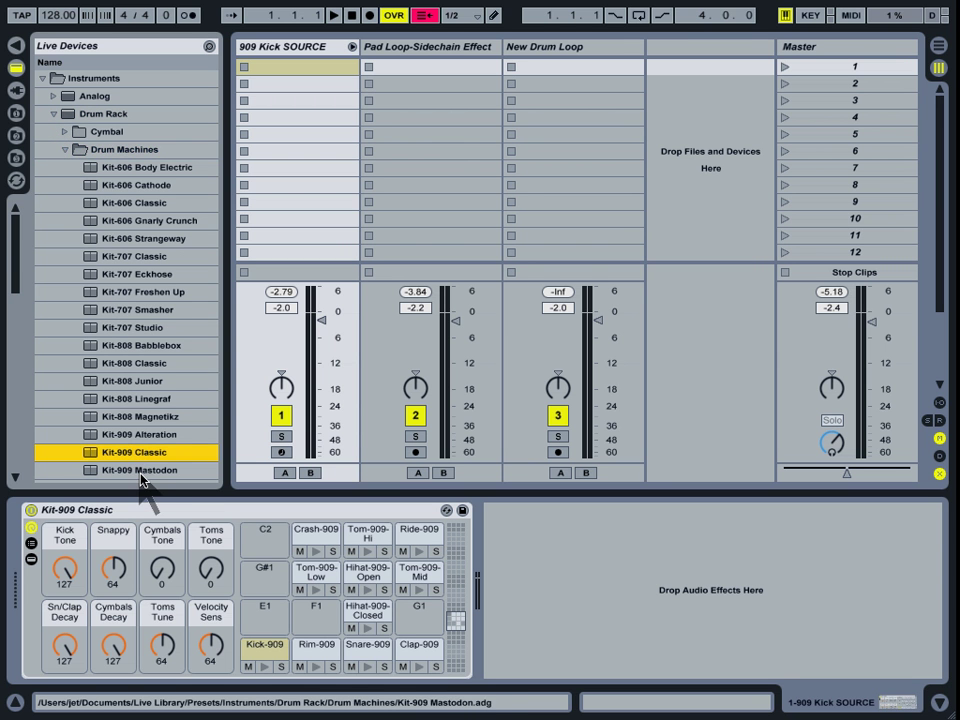
{"action": "left_click", "coordinate": [18, 72]}
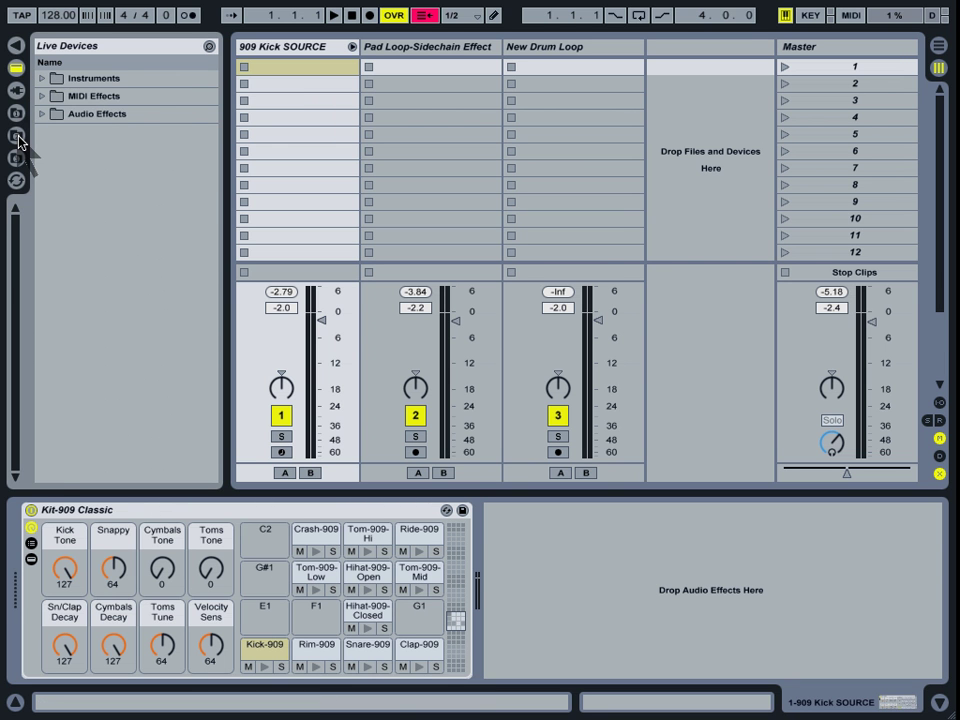
{"action": "left_click", "coordinate": [17, 136]}
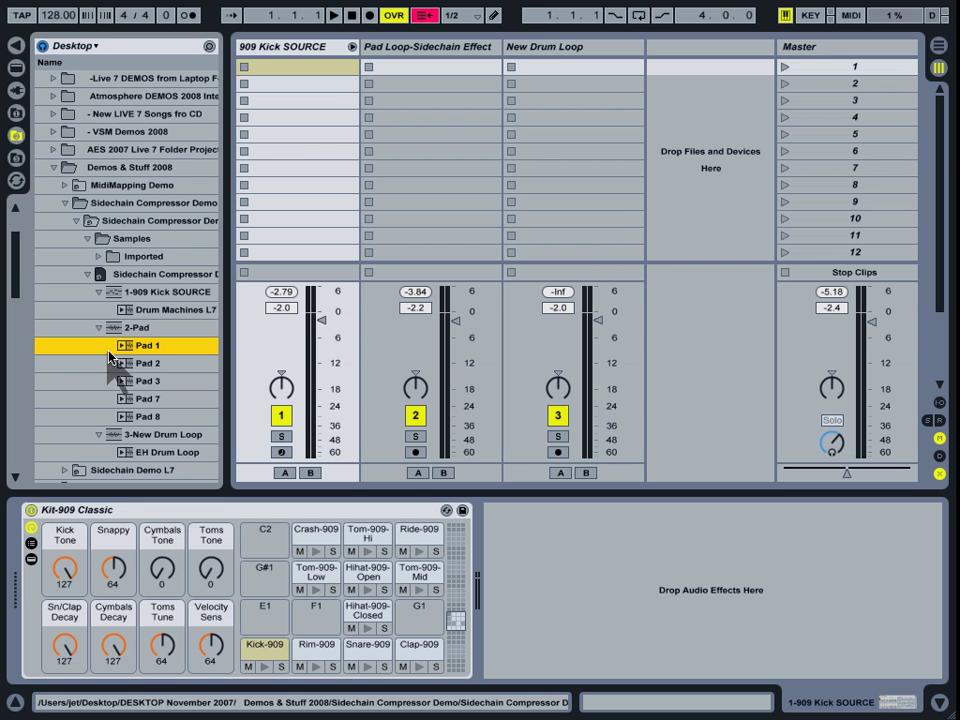
Place Drum Machines L7 in the 909 Kick SOURCE track's first slot and play it once.
{"action": "left_click_drag", "start_coordinate": [124, 313], "coordinate": [270, 72]}
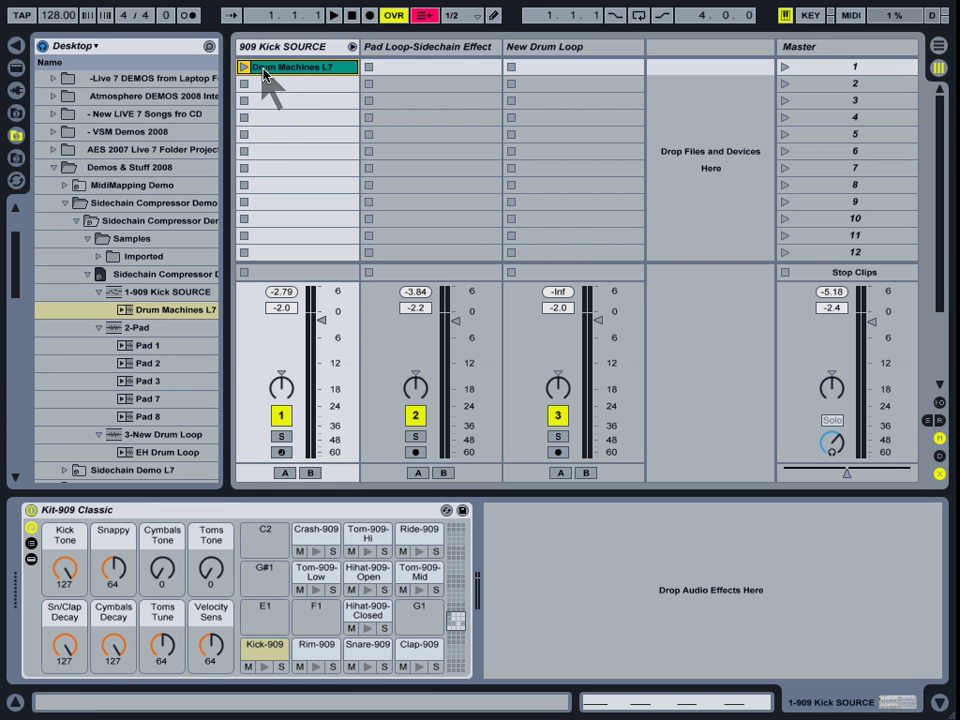
{"action": "left_click", "coordinate": [245, 68]}
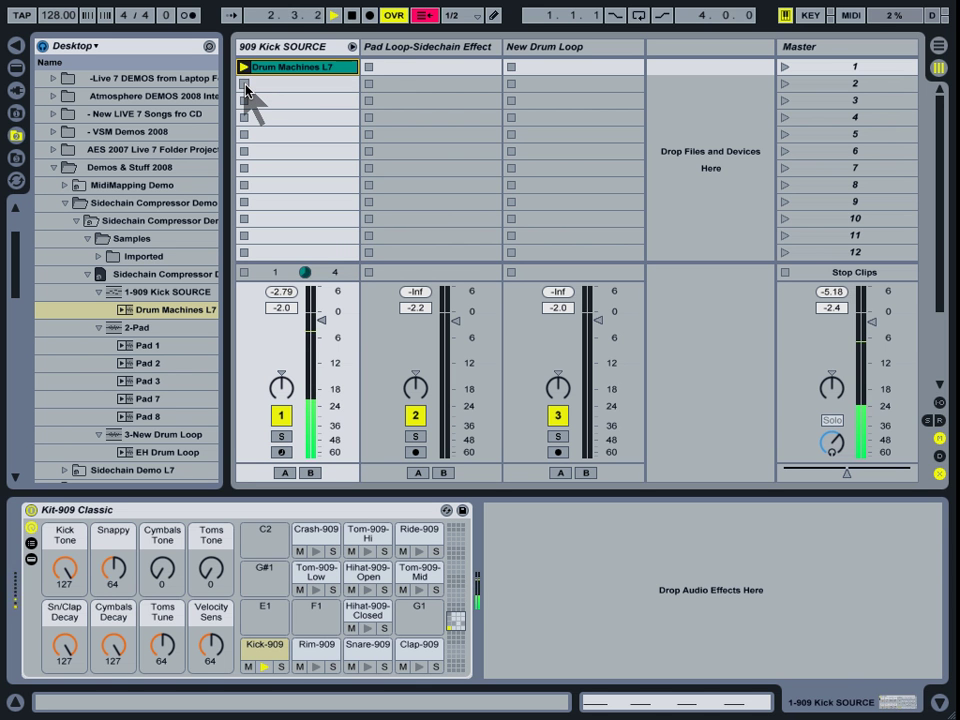
{"action": "left_click", "coordinate": [245, 85]}
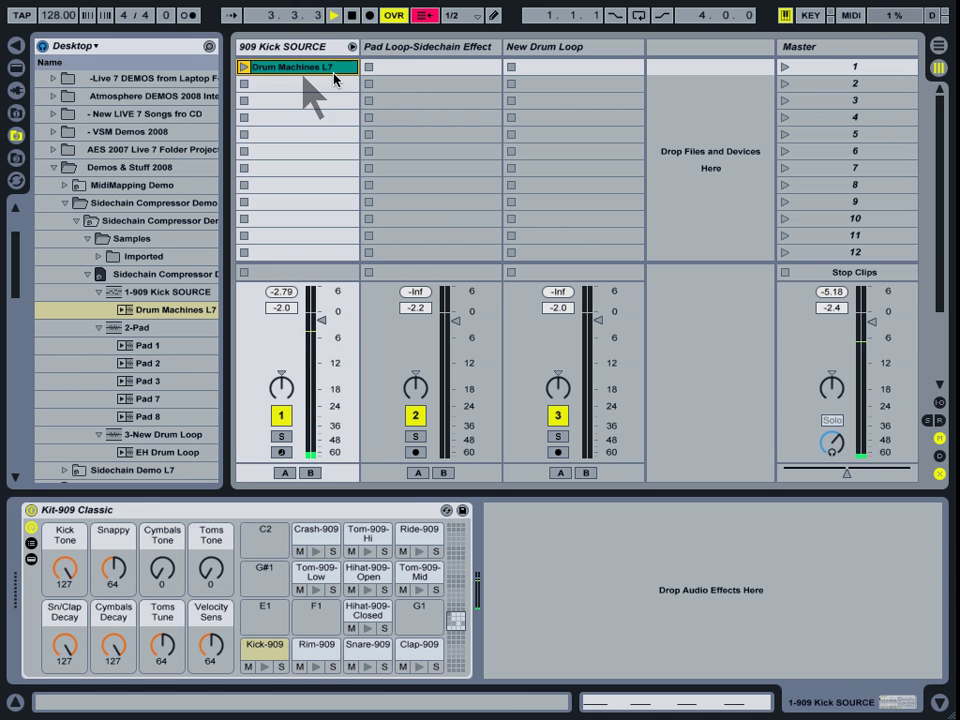
{"action": "left_click", "coordinate": [418, 48]}
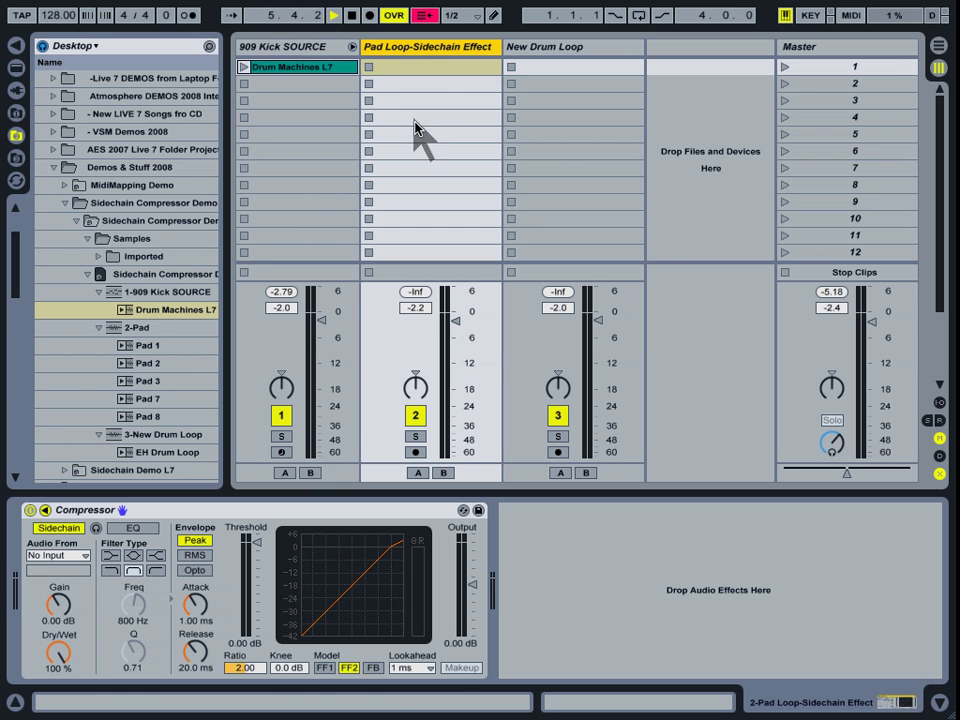
Drop Pad 1, 2, 3, 7 and 8 into the Pad Loop track's clip slots.
{"action": "left_click", "coordinate": [125, 347]}
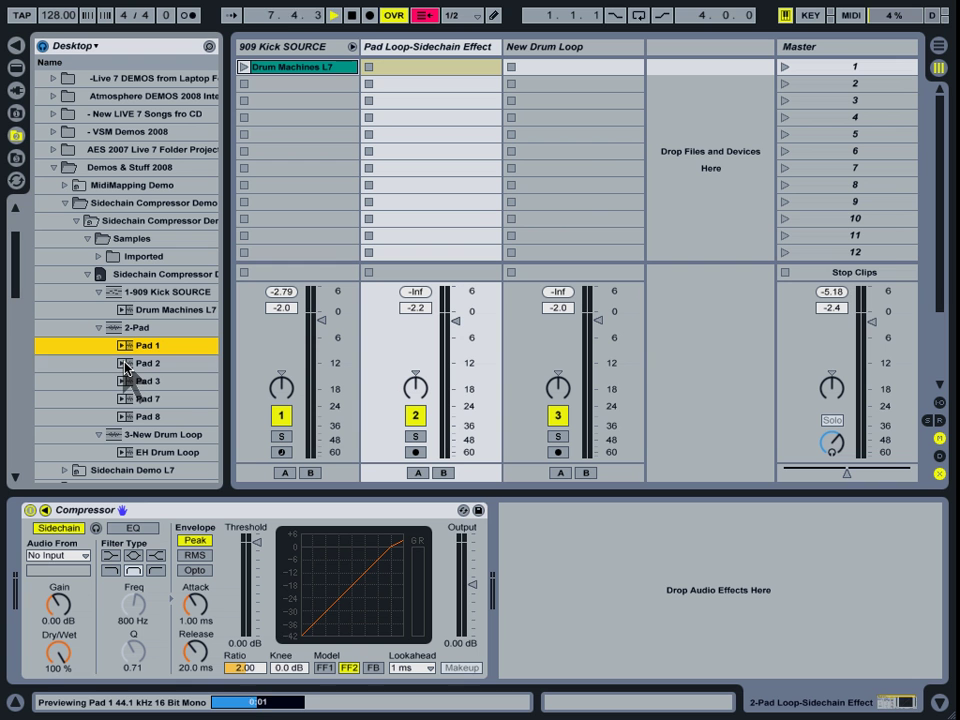
{"action": "left_click", "coordinate": [126, 364], "text": "shift"}
{"action": "left_click", "coordinate": [126, 381], "text": "shift"}
{"action": "left_click", "coordinate": [126, 399], "text": "shift"}
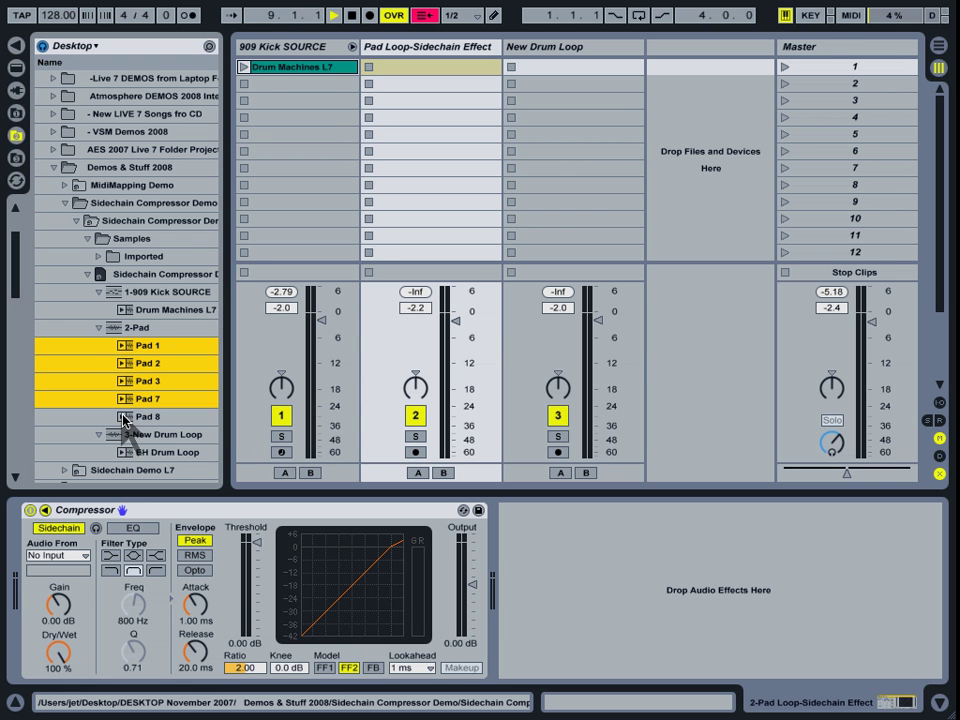
{"action": "left_click", "coordinate": [125, 417], "text": "shift"}
{"action": "left_click_drag", "start_coordinate": [125, 362], "coordinate": [378, 72]}
Audition the Pad 1, Pad 2 and Pad 3 clips in turn.
{"action": "left_click", "coordinate": [369, 67]}
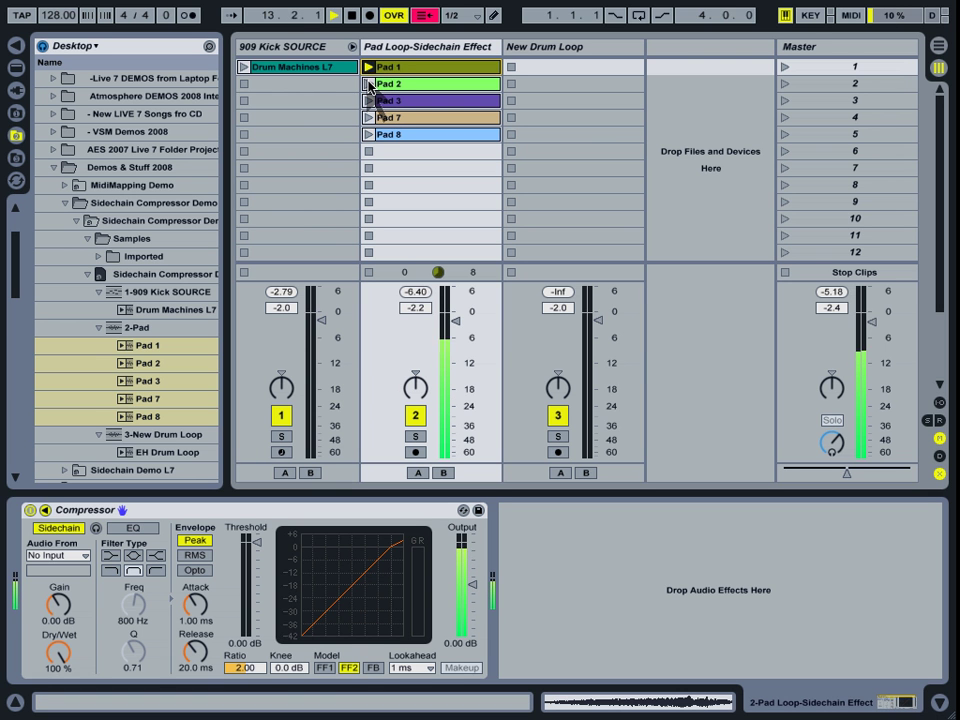
{"action": "left_click", "coordinate": [369, 84]}
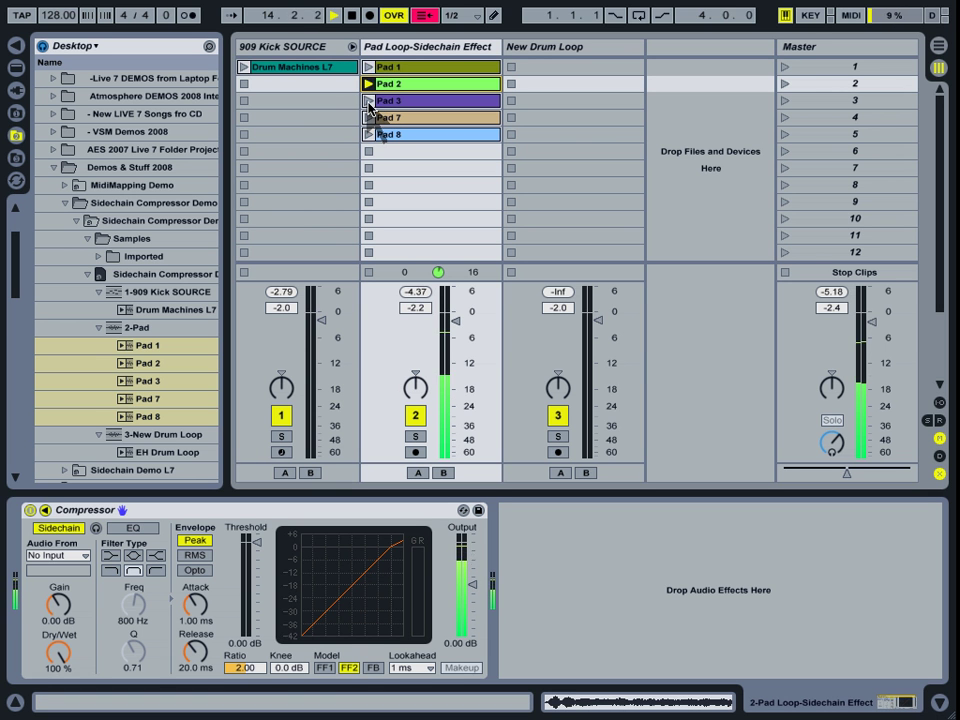
{"action": "left_click", "coordinate": [369, 101]}
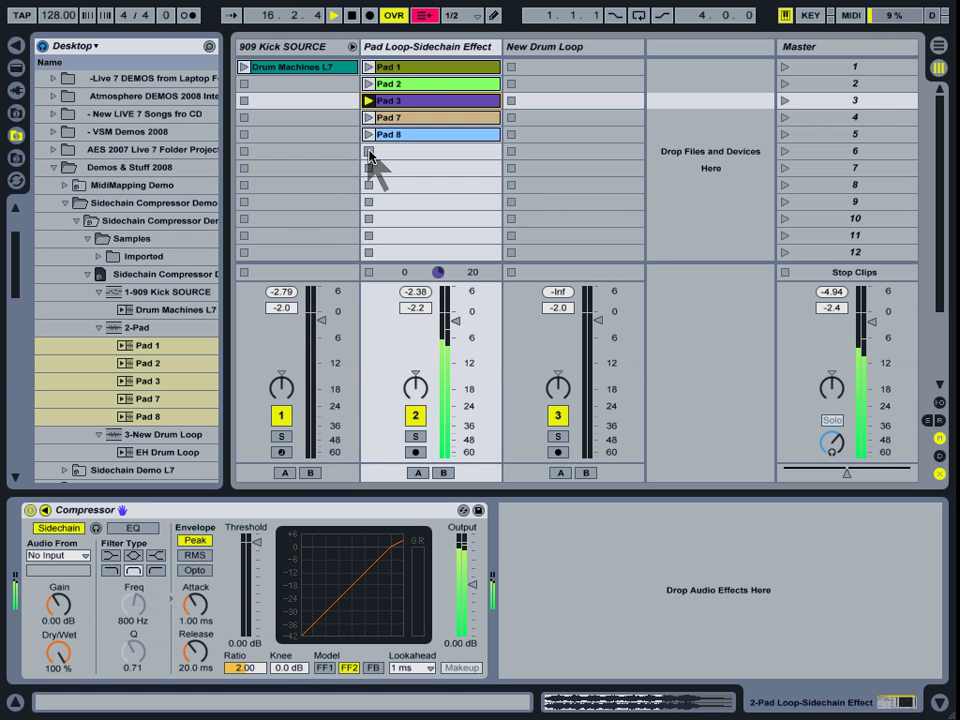
Set the pad Compressor's sidechain Audio From to 1-909 Kick SOURCE.
{"action": "left_click", "coordinate": [399, 48]}
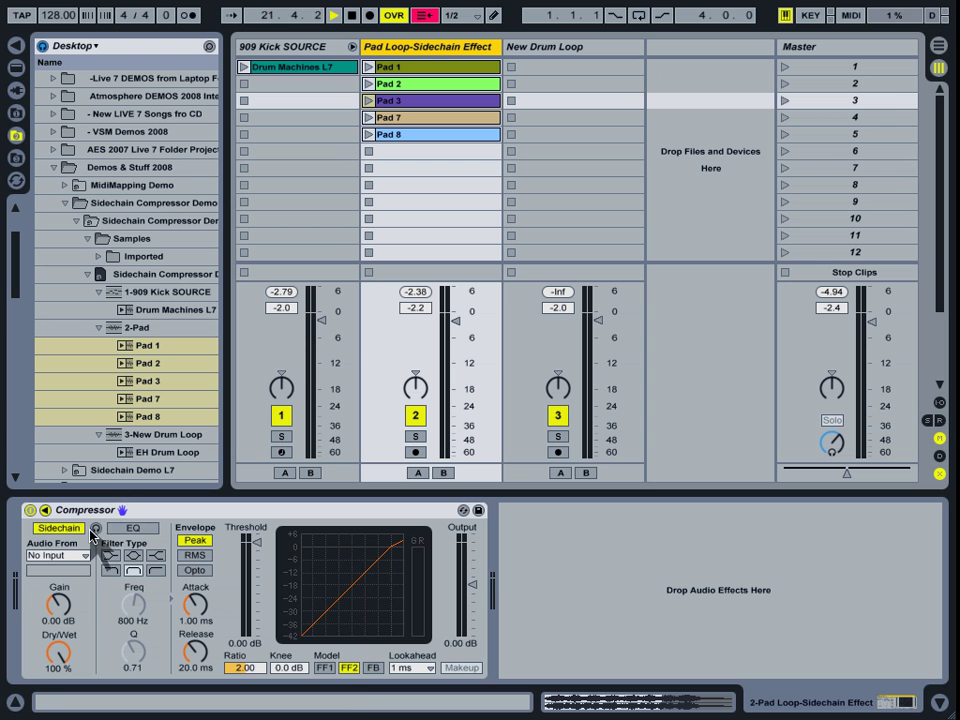
{"action": "left_click", "coordinate": [78, 556]}
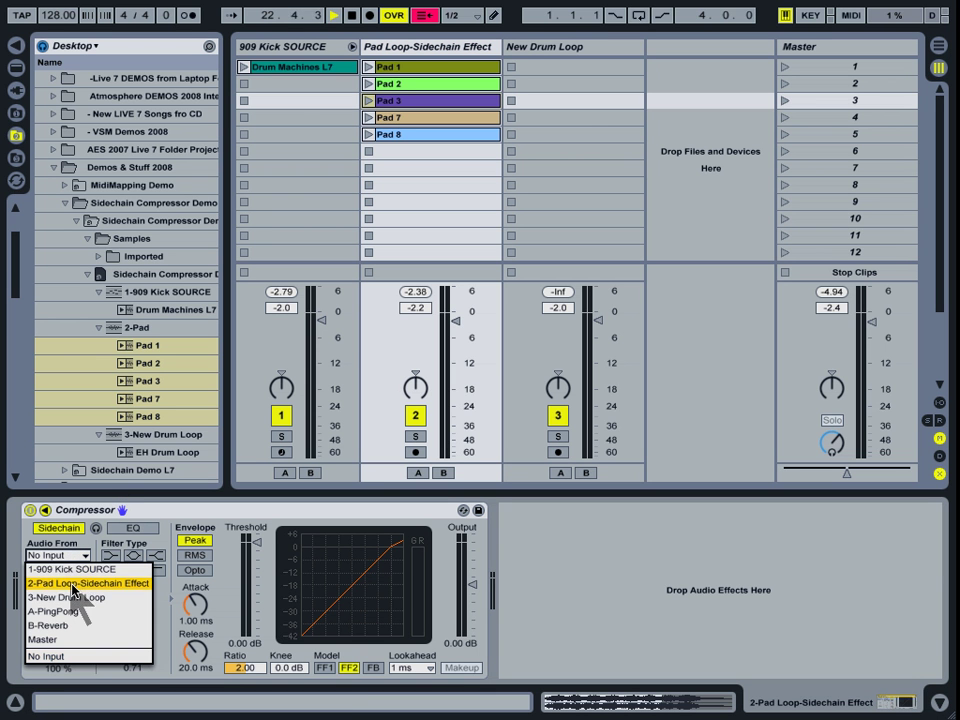
{"action": "left_click", "coordinate": [73, 570]}
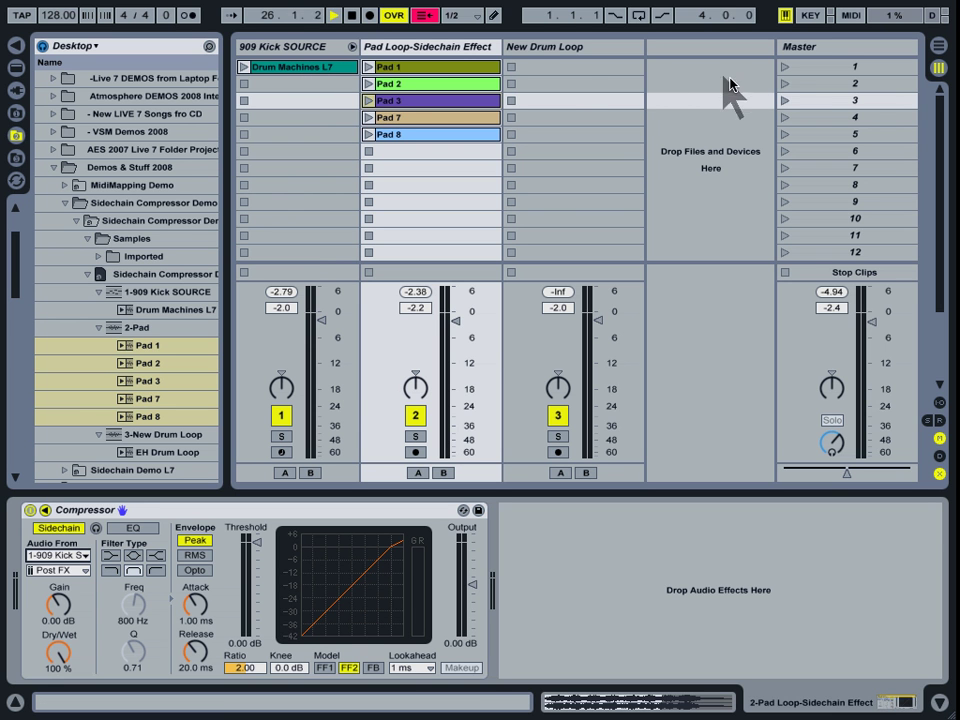
Launch scene 1 so Drum Machines L7 and Pad 1 play together.
{"action": "left_click", "coordinate": [783, 68]}
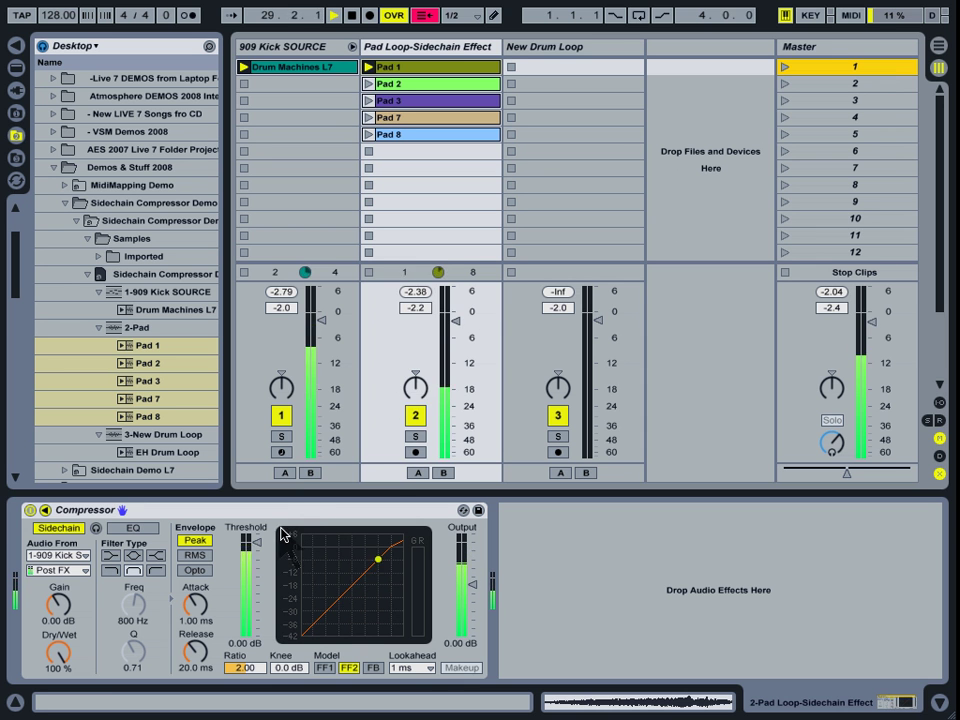
Set the Compressor threshold to -36.5 dB, shorten the release, raise output to 2.97 dB, then play Pad 2.
{"action": "left_click_drag", "start_coordinate": [258, 546], "coordinate": [258, 602]}
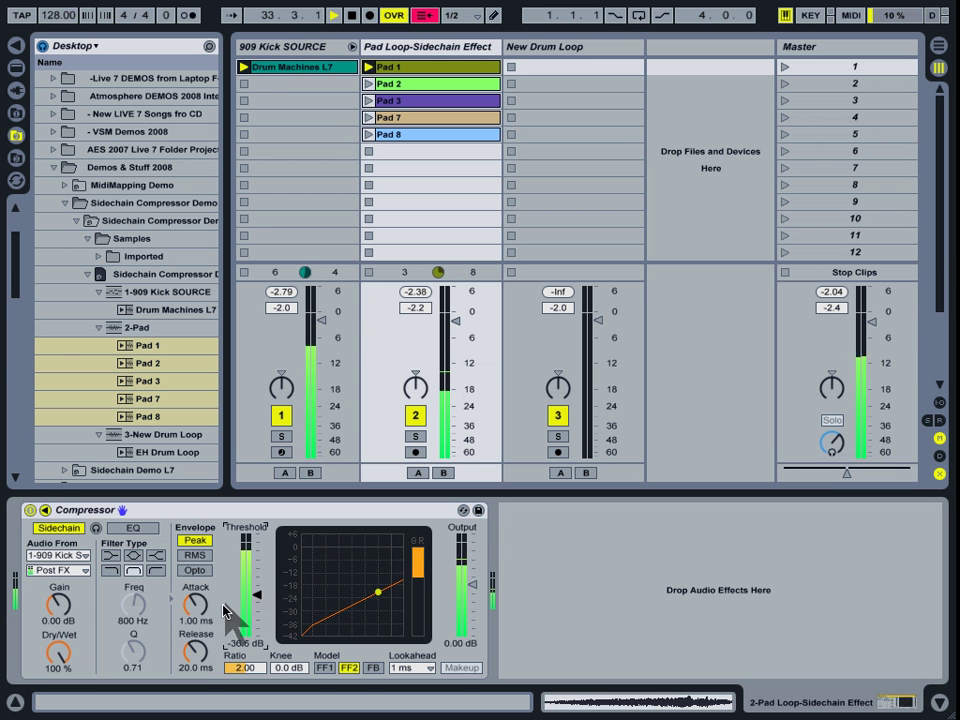
{"action": "mouse_move", "coordinate": [205, 672]}
{"action": "left_mouse_down"}
{"action": "mouse_move", "coordinate": [203, 710]}
{"action": "mouse_move", "coordinate": [199, 660]}
{"action": "left_mouse_up"}
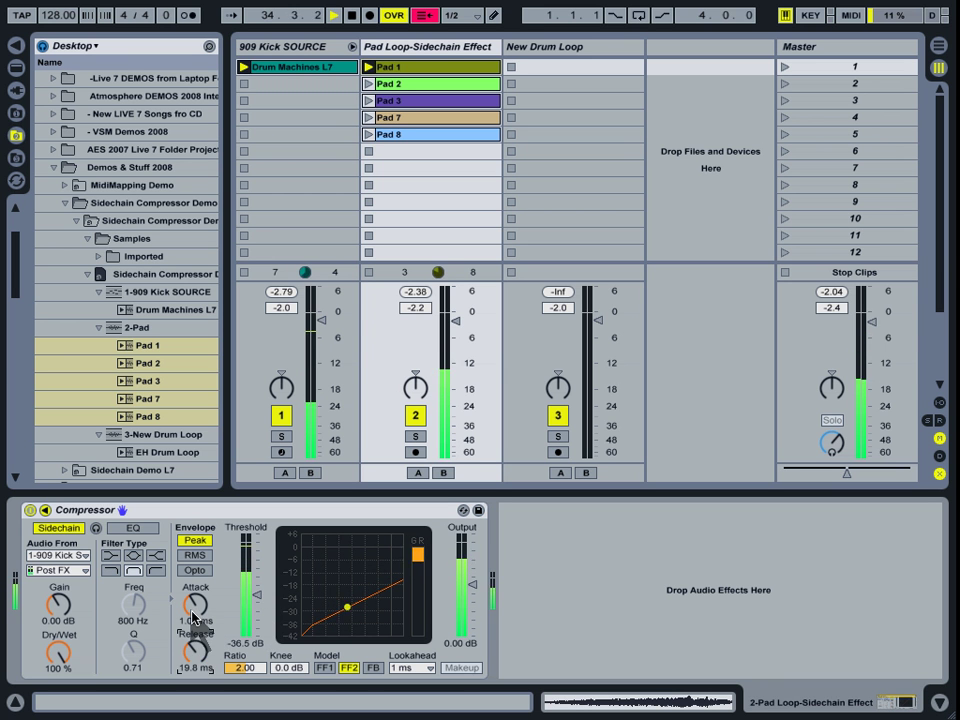
{"action": "left_click_drag", "start_coordinate": [474, 579], "coordinate": [470, 606]}
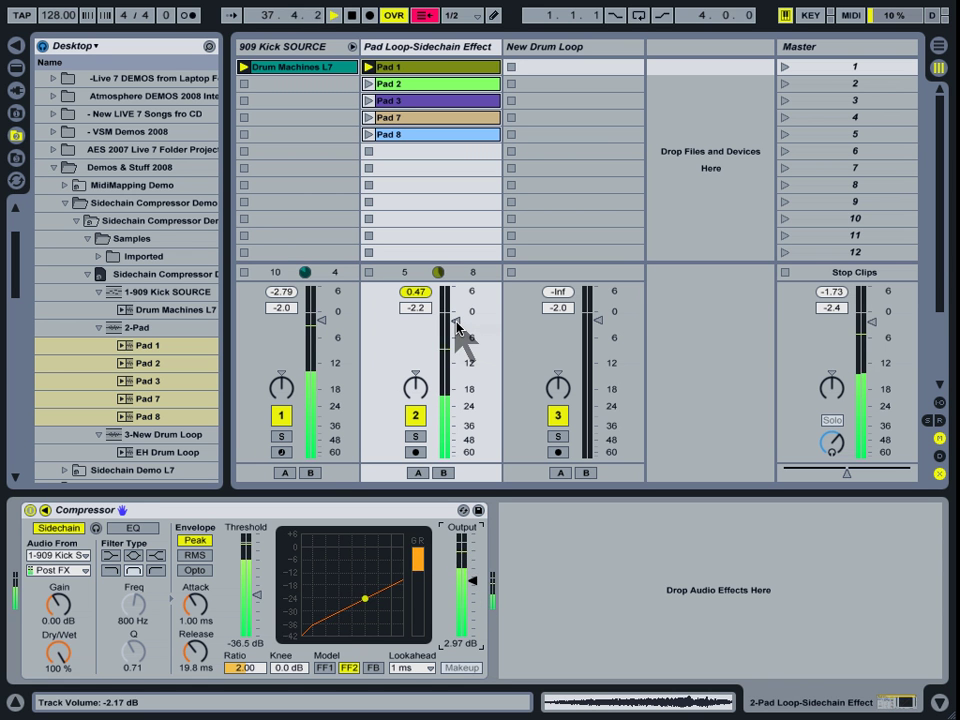
{"action": "left_click", "coordinate": [368, 84]}
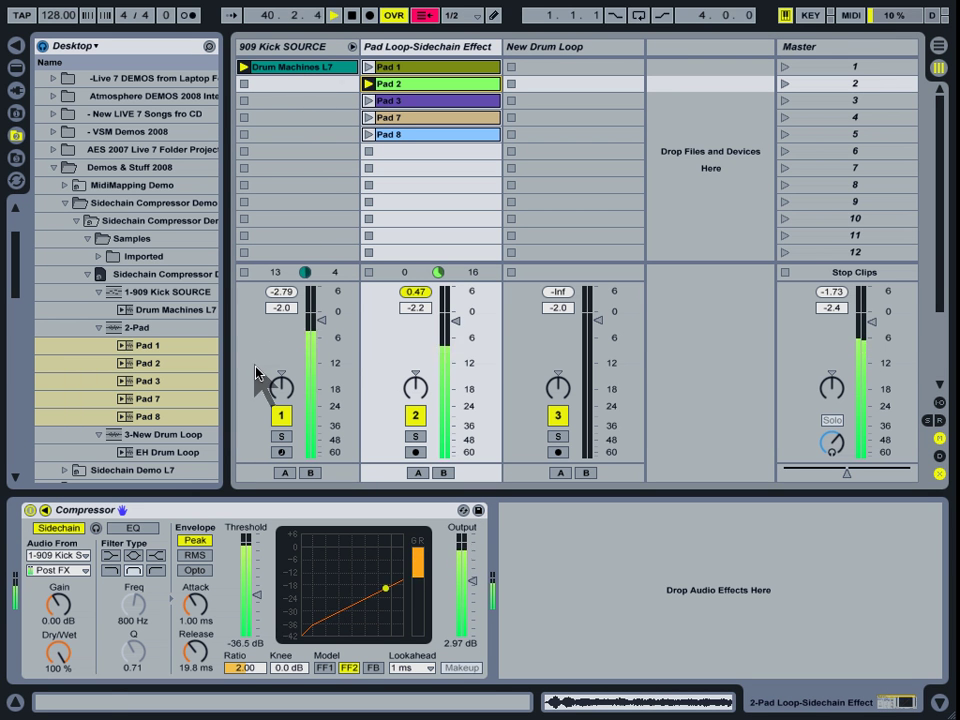
Mute the 909 Kick SOURCE track and drop the Compressor threshold to -38.5 dB.
{"action": "left_click", "coordinate": [281, 417]}
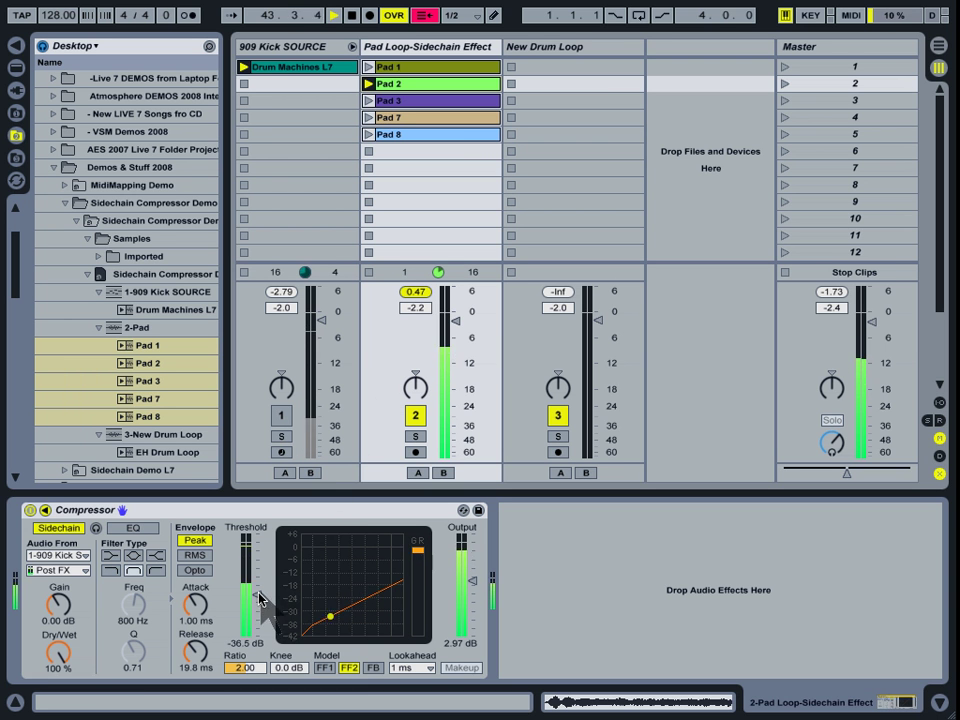
{"action": "left_click_drag", "start_coordinate": [257, 596], "coordinate": [257, 600]}
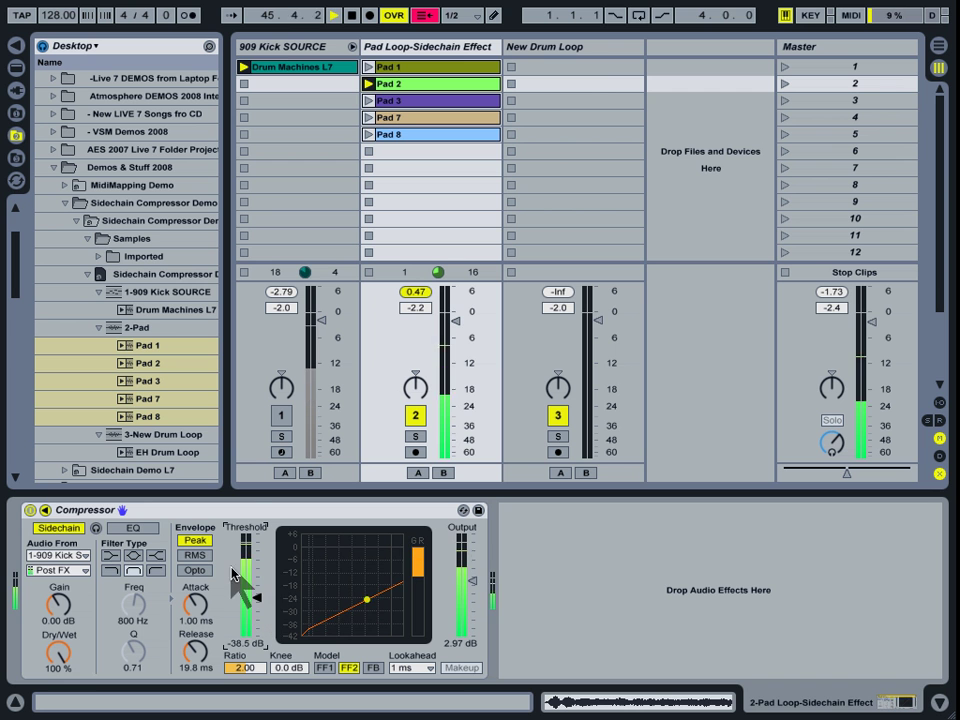
Drop EH Drum Loop into the New Drum Loop track's first slot and launch it.
{"action": "left_click", "coordinate": [590, 47]}
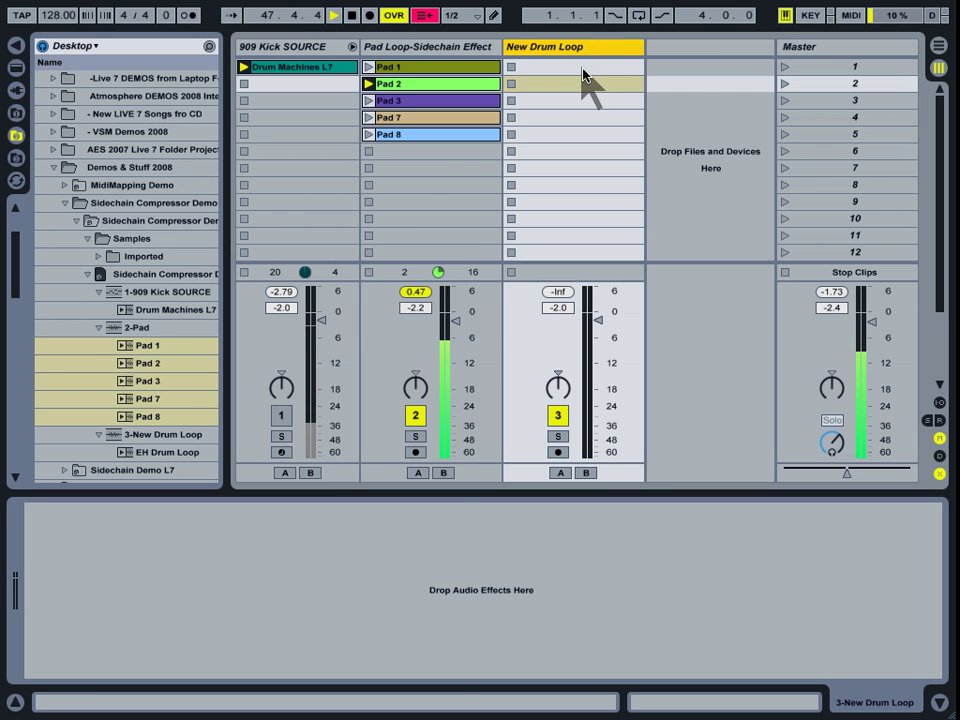
{"action": "left_click", "coordinate": [137, 452]}
{"action": "left_click_drag", "start_coordinate": [308, 368], "coordinate": [540, 80]}
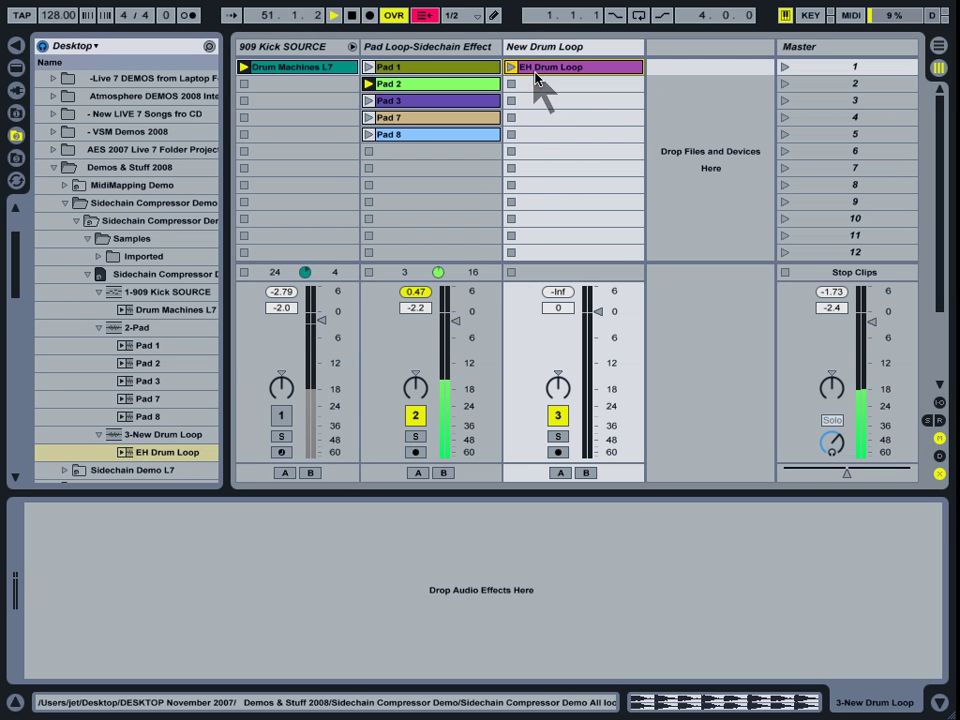
{"action": "left_click", "coordinate": [520, 69]}
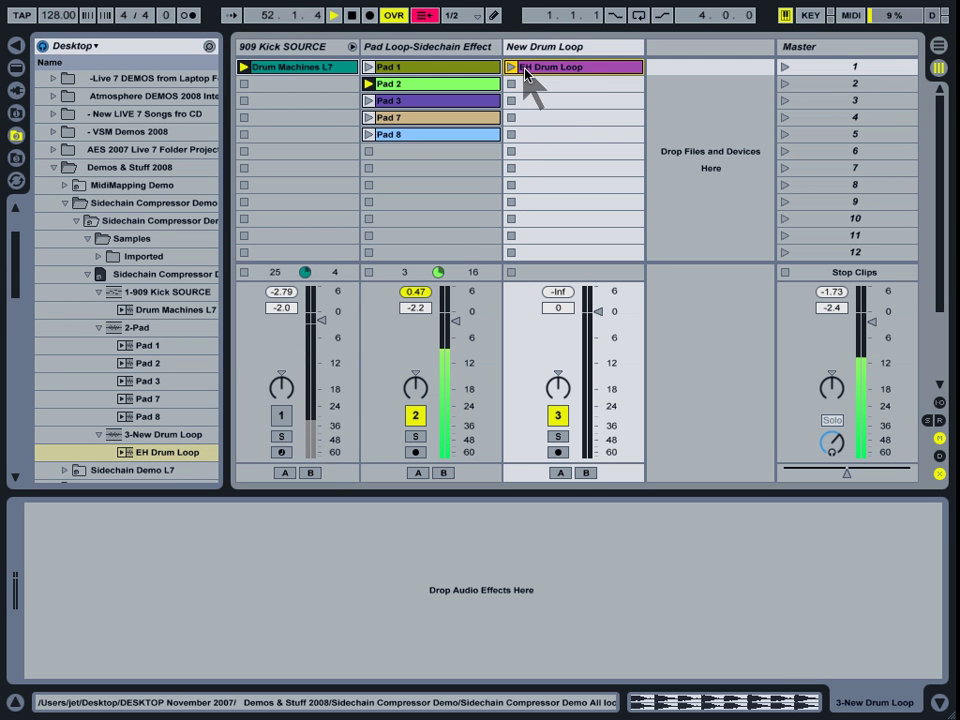
Play scene 1, lower the drum loop to -2.2 dB, and set the pad compressor to -39.8 dB threshold and 0.42 ms attack.
{"action": "left_click", "coordinate": [785, 68]}
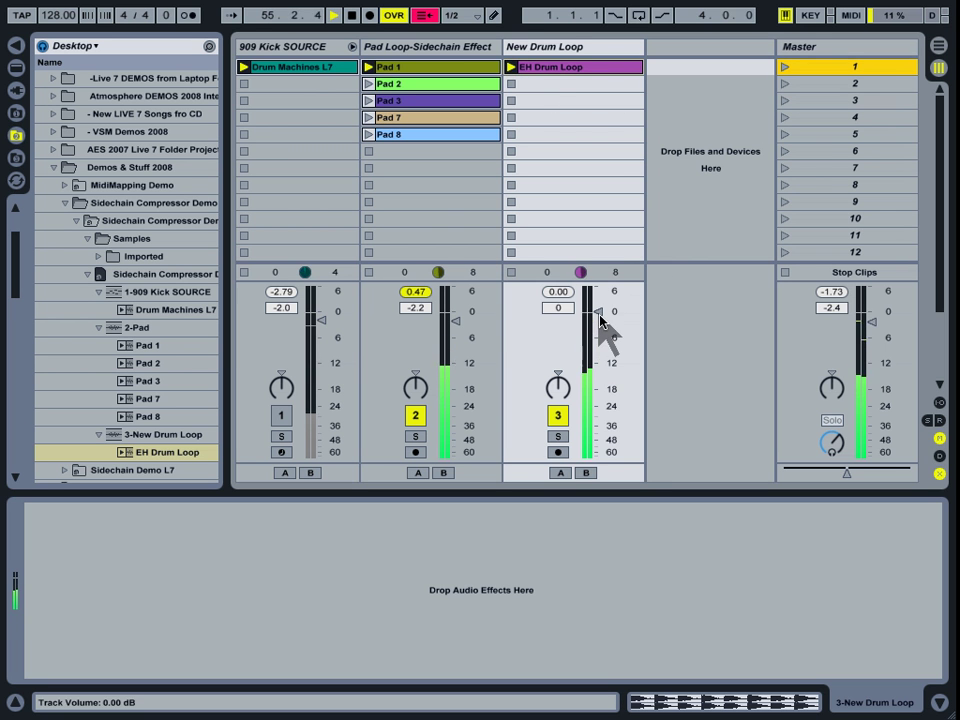
{"action": "left_click_drag", "start_coordinate": [600, 321], "coordinate": [596, 318]}
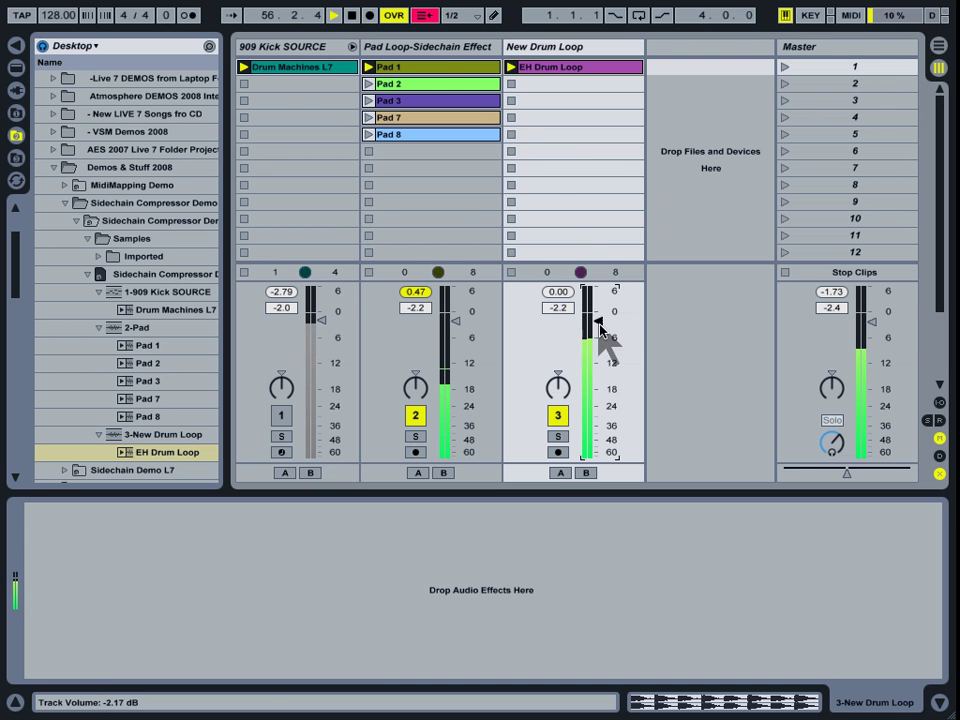
{"action": "left_click", "coordinate": [433, 47]}
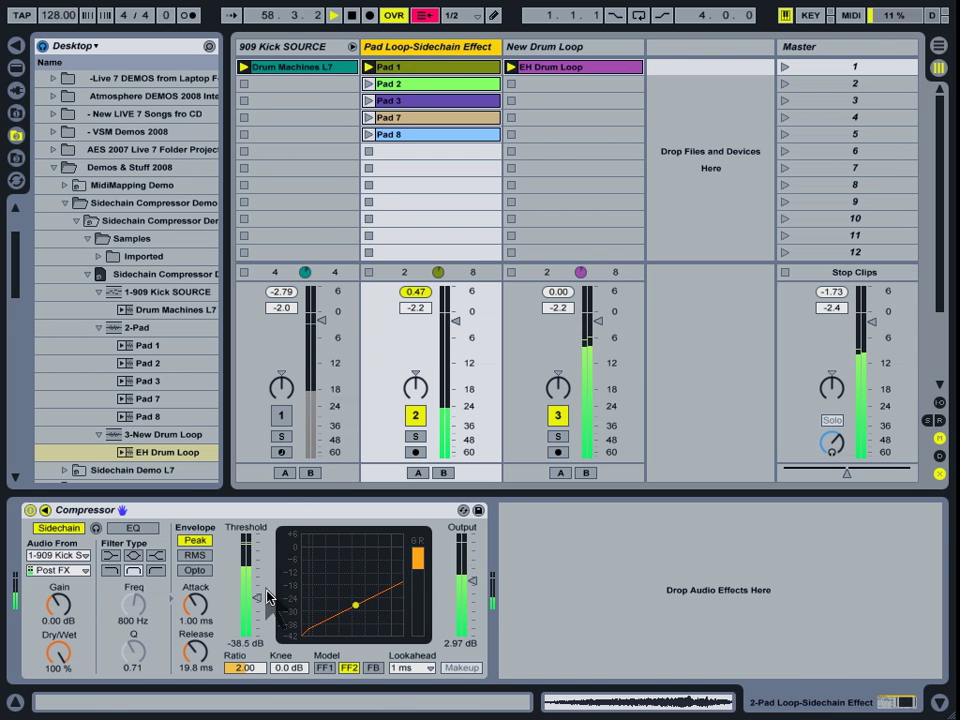
{"action": "left_click_drag", "start_coordinate": [262, 597], "coordinate": [262, 601]}
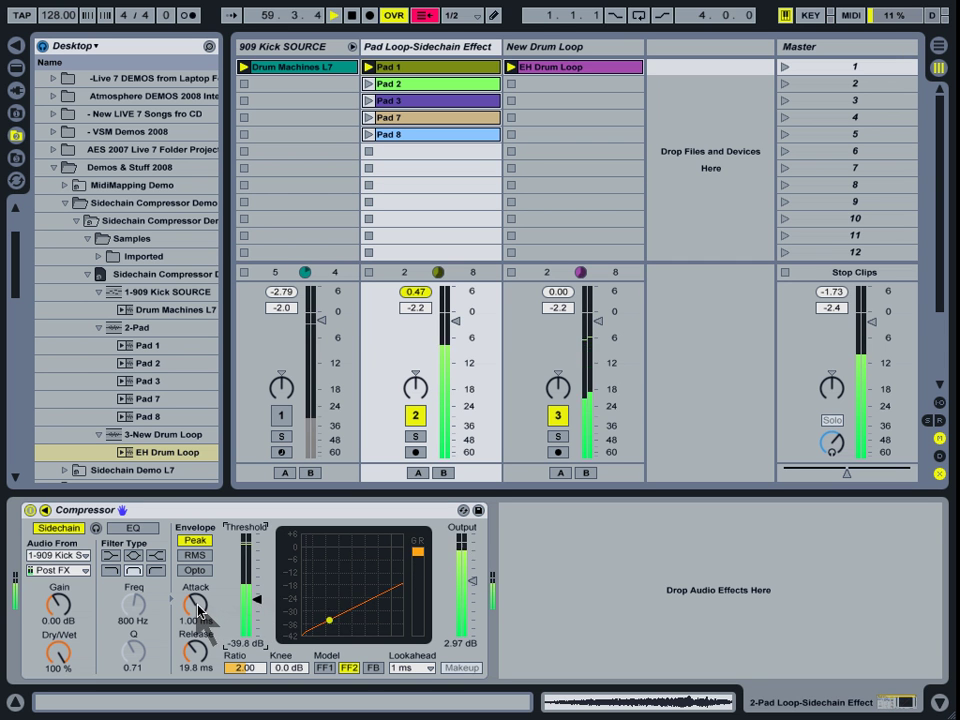
{"action": "left_click_drag", "start_coordinate": [198, 610], "coordinate": [200, 617]}
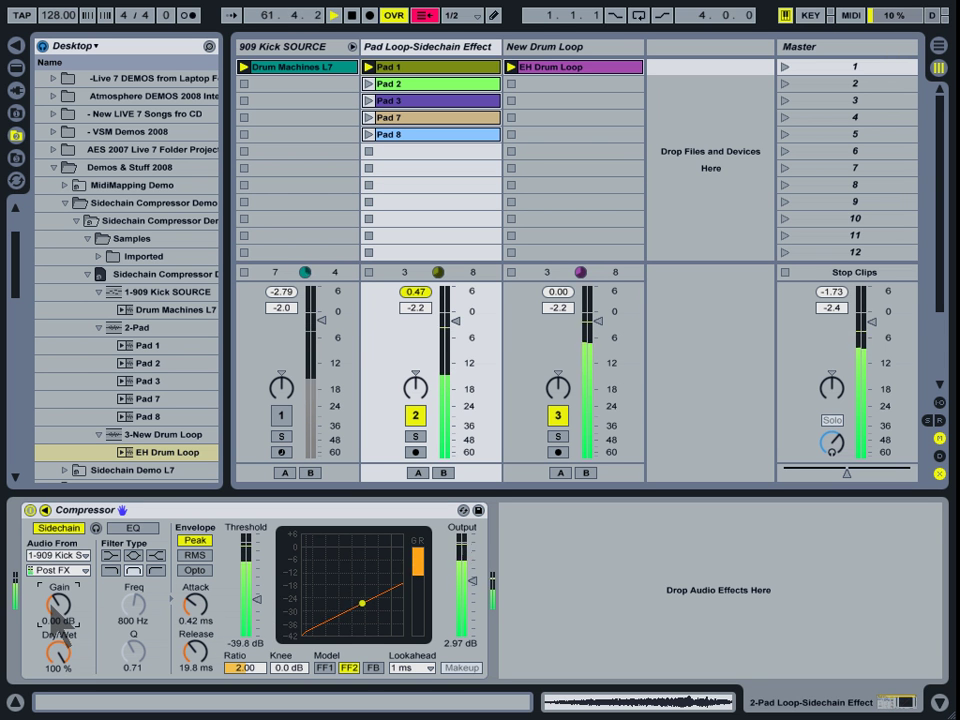
{"action": "left_click", "coordinate": [57, 555]}
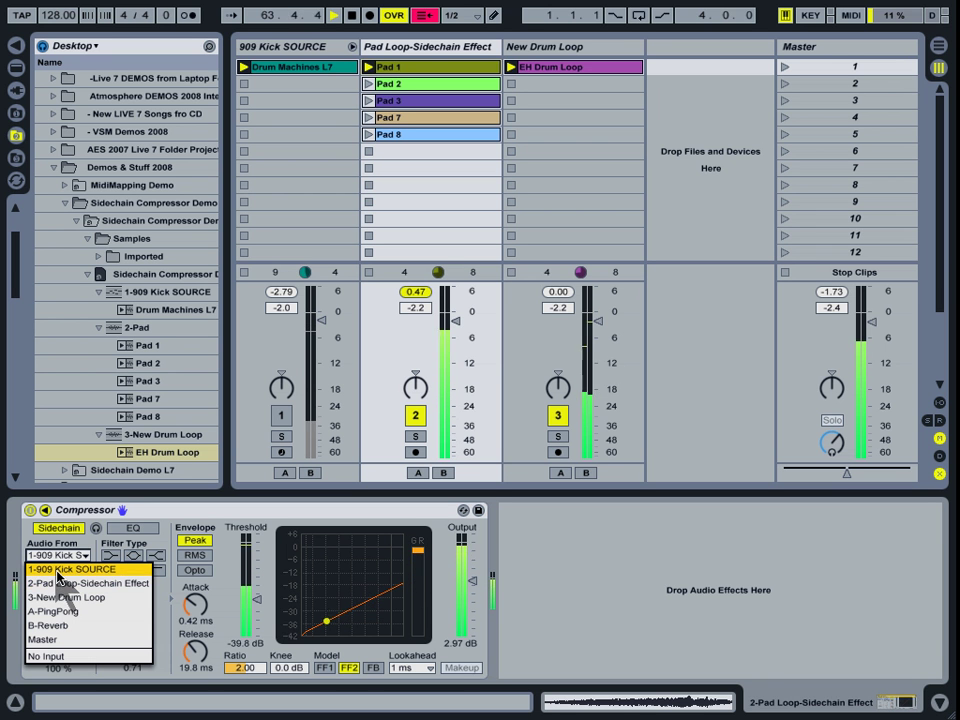
Sidechain the compressor from 1-909 Kick, audition Pads 2, 3, 7, 8 and 1, then stop all clips.
{"action": "left_click", "coordinate": [58, 569]}
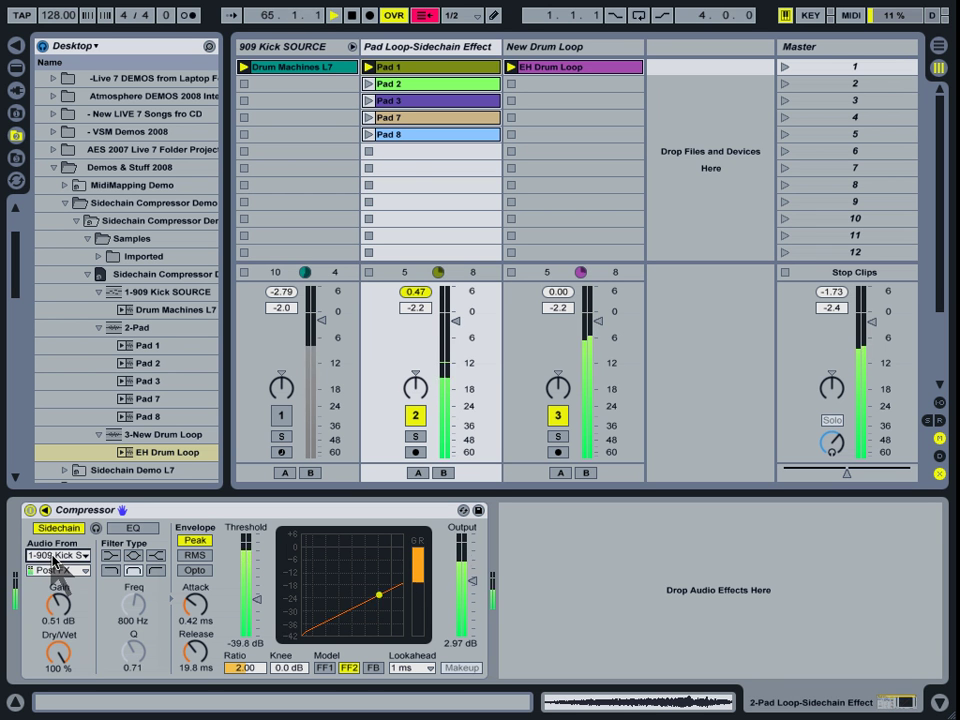
{"action": "left_click", "coordinate": [369, 85]}
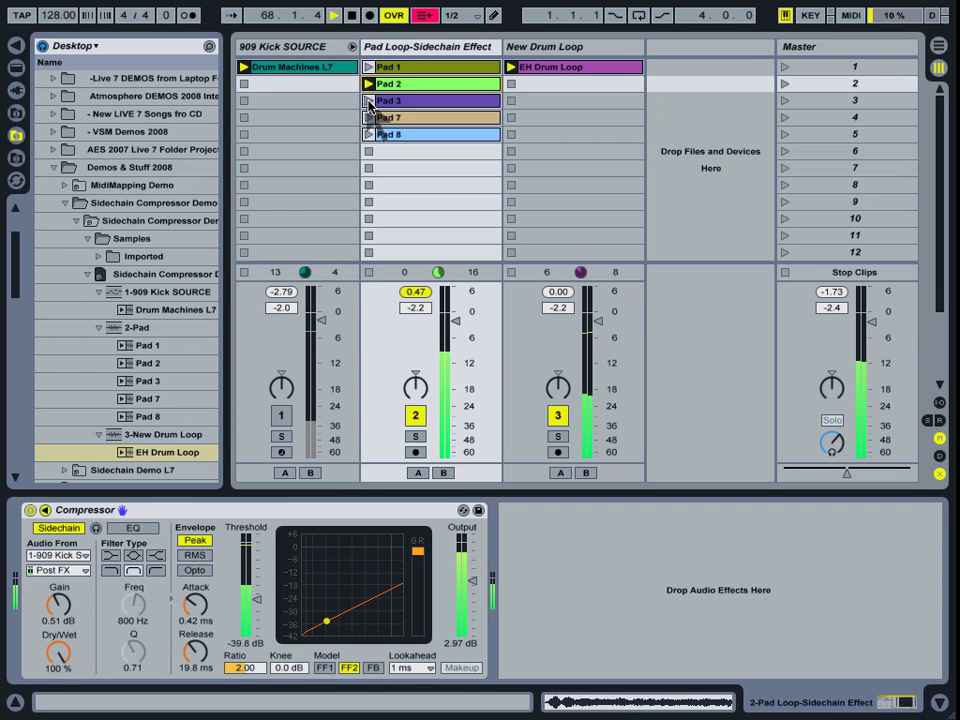
{"action": "left_click", "coordinate": [369, 101]}
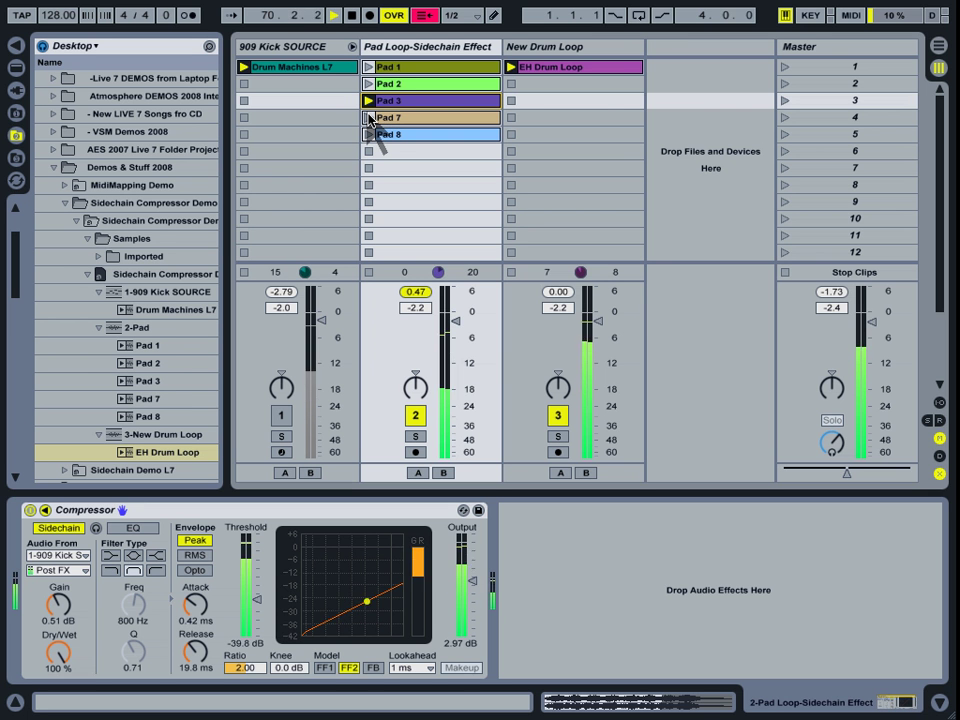
{"action": "left_click", "coordinate": [369, 118]}
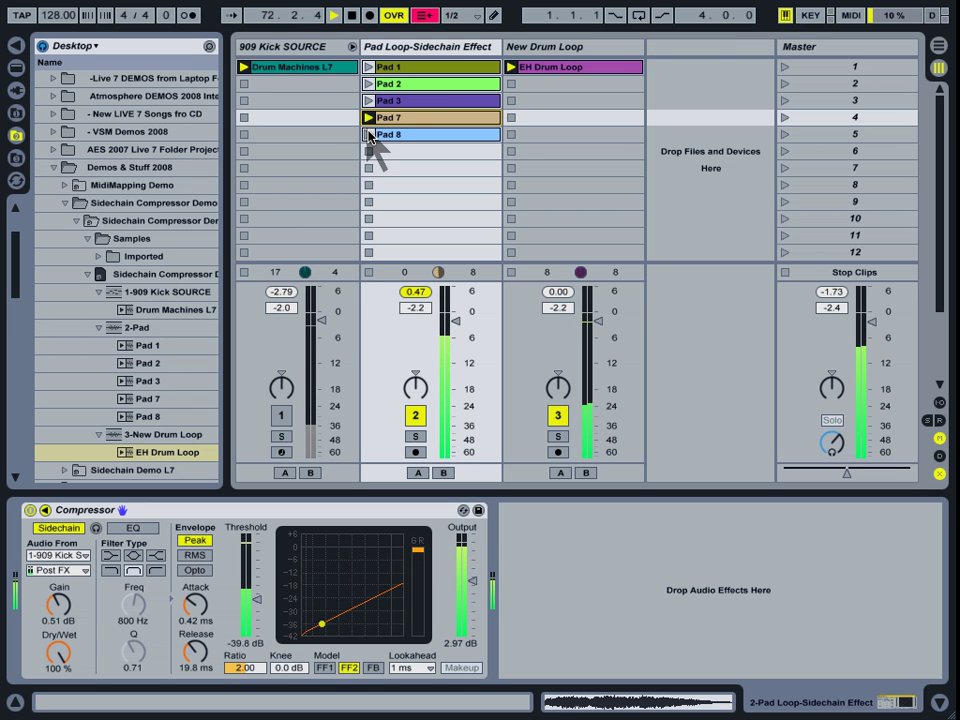
{"action": "left_click", "coordinate": [369, 135]}
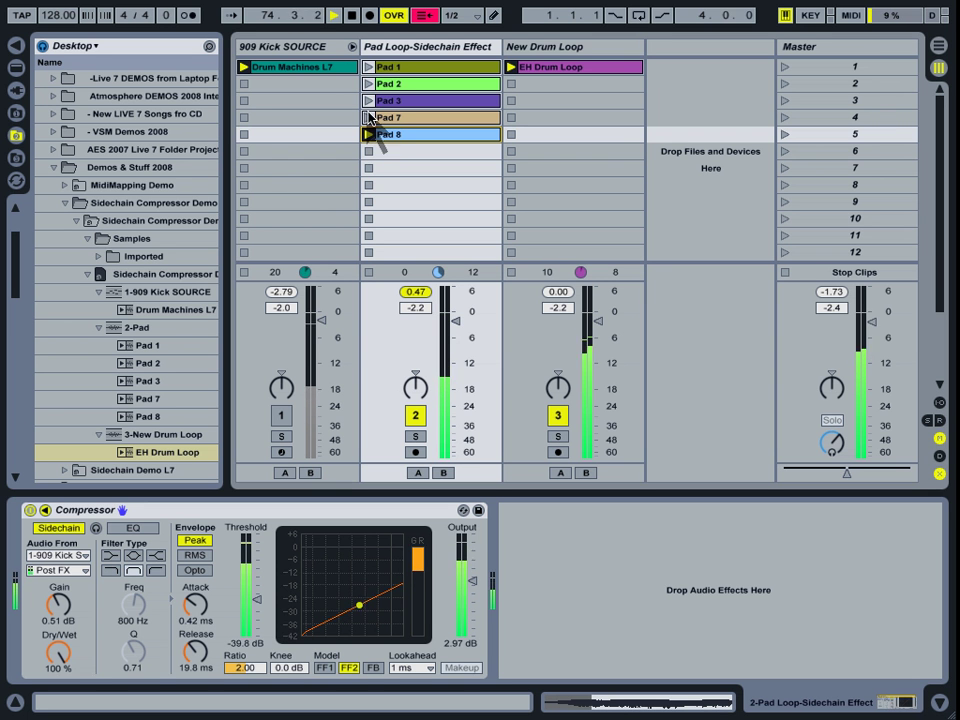
{"action": "left_click", "coordinate": [369, 67]}
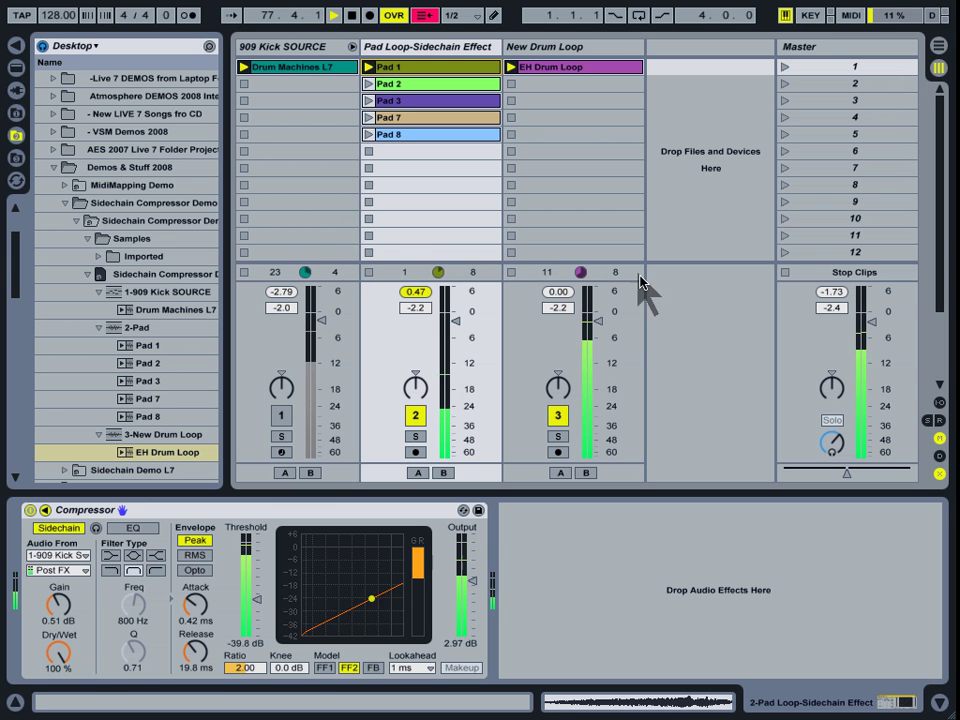
{"action": "left_click", "coordinate": [785, 274]}
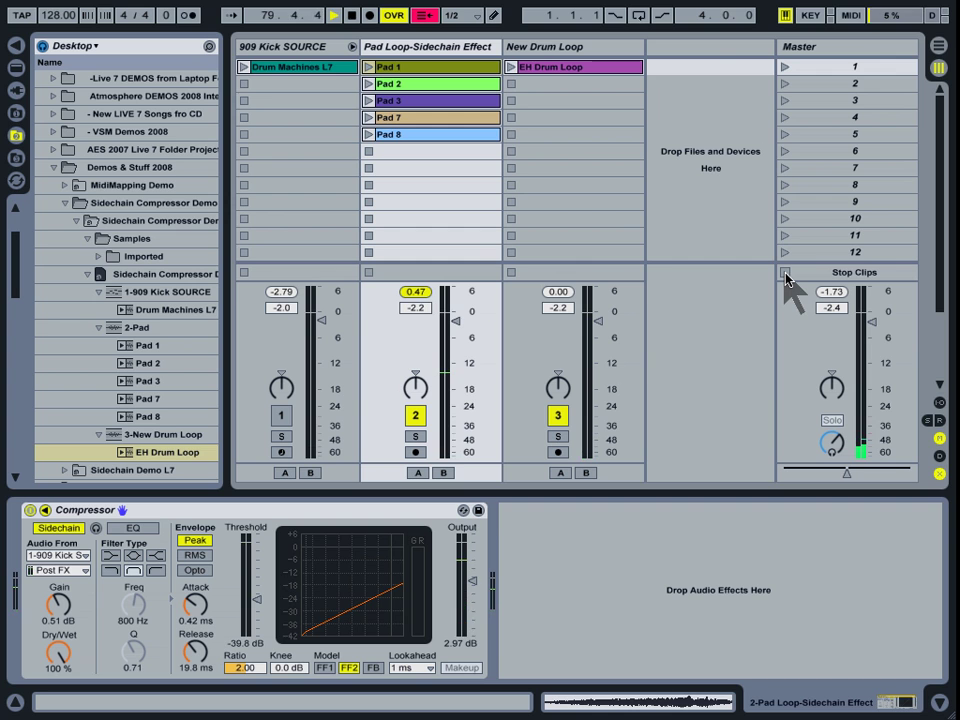